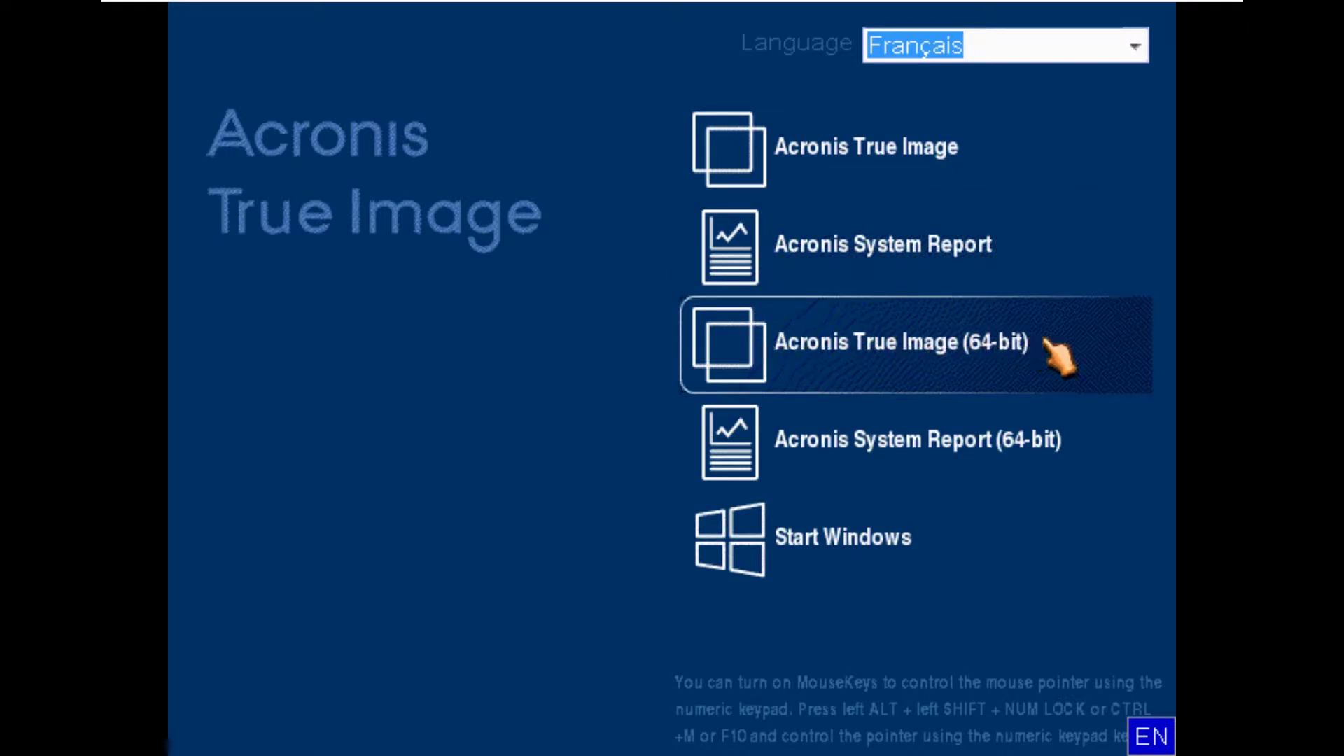
# Launch Acronis True Image (64-bit) and start a disk and partition backup of Disque 1, including its C: and F: partitions
pyautogui.click(896, 341)
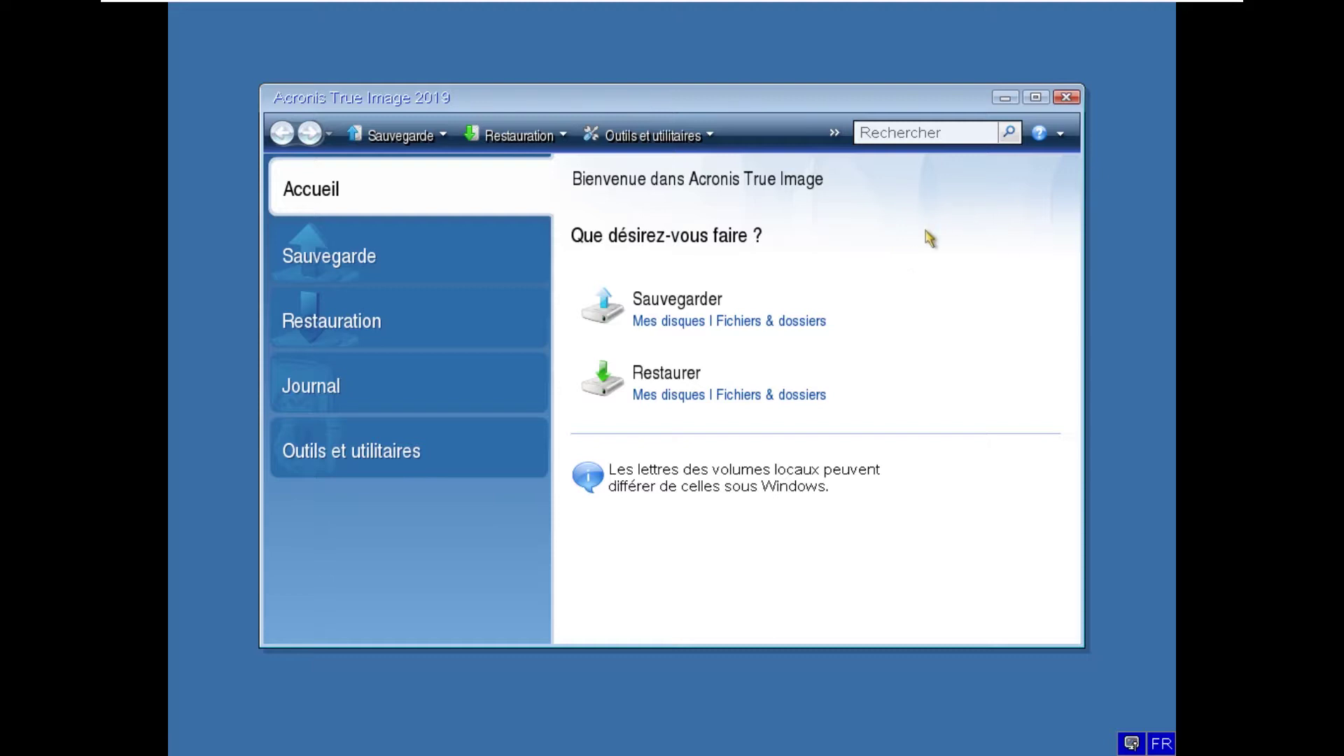
pyautogui.click(665, 304)
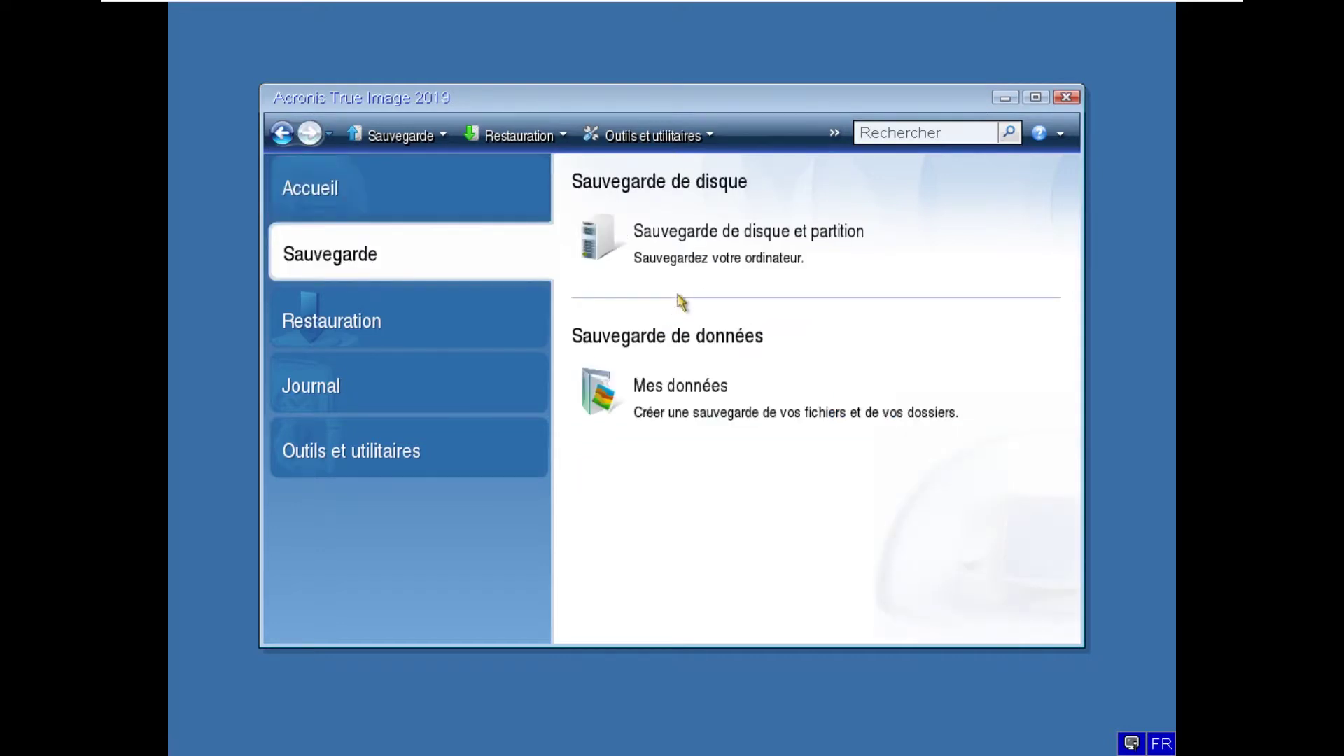
pyautogui.click(713, 248)
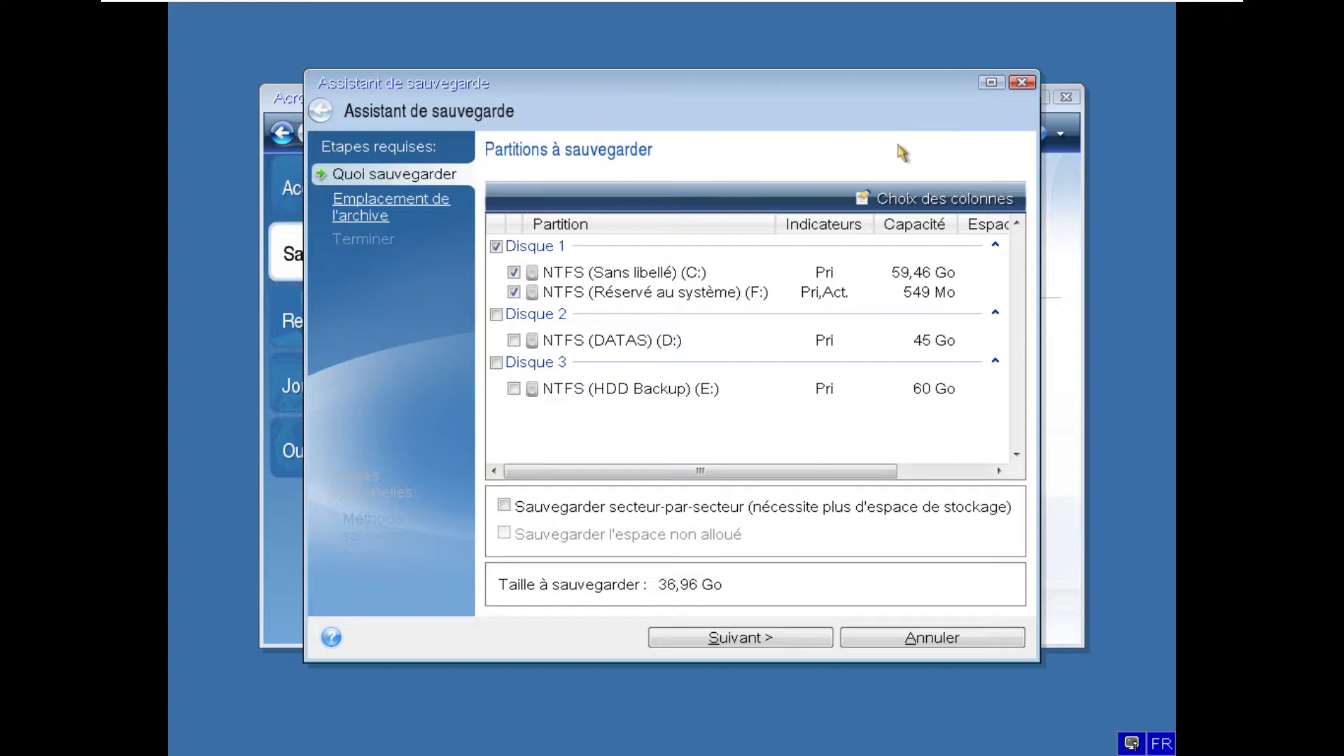
pyautogui.click(755, 639)
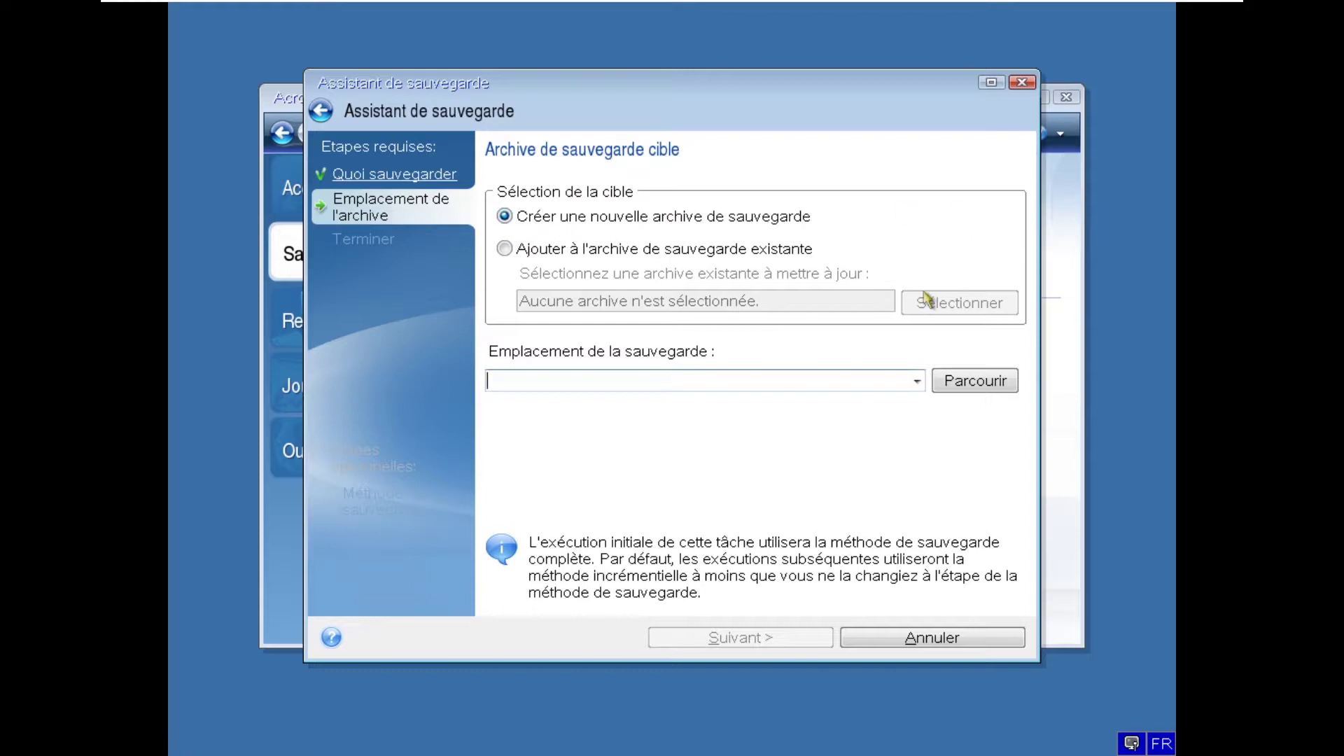
# Set the new backup archive's location to E:\MyBackup.tib on the HDD Backup drive, using the generated name, and proceed to the summary
pyautogui.click(972, 386)
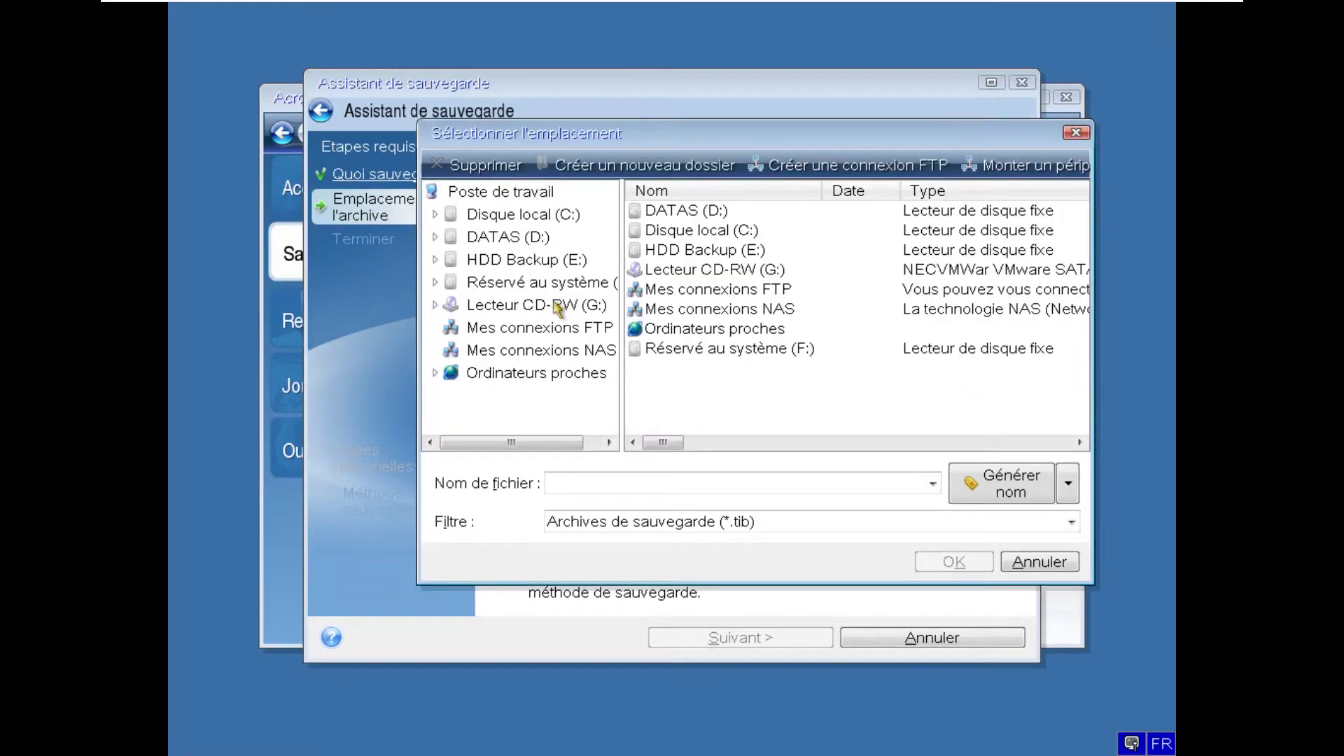
pyautogui.click(519, 265)
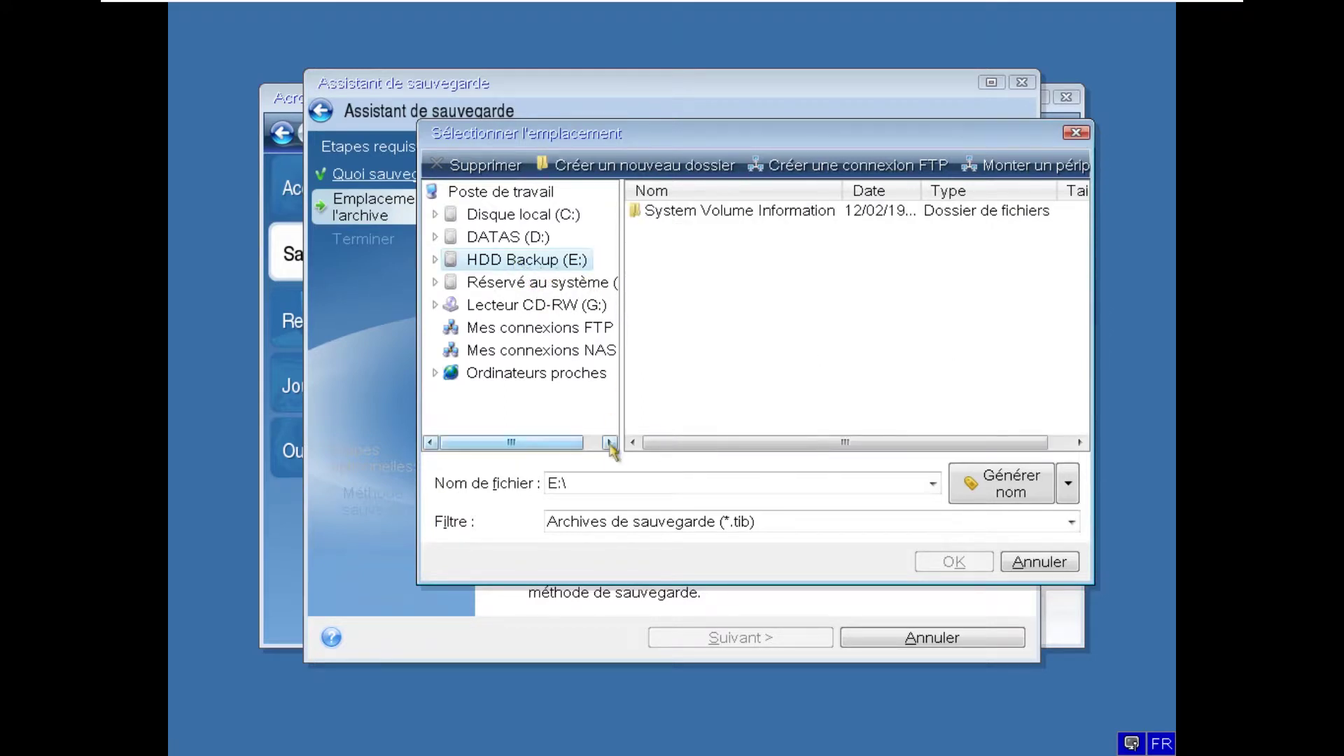
pyautogui.click(627, 481)
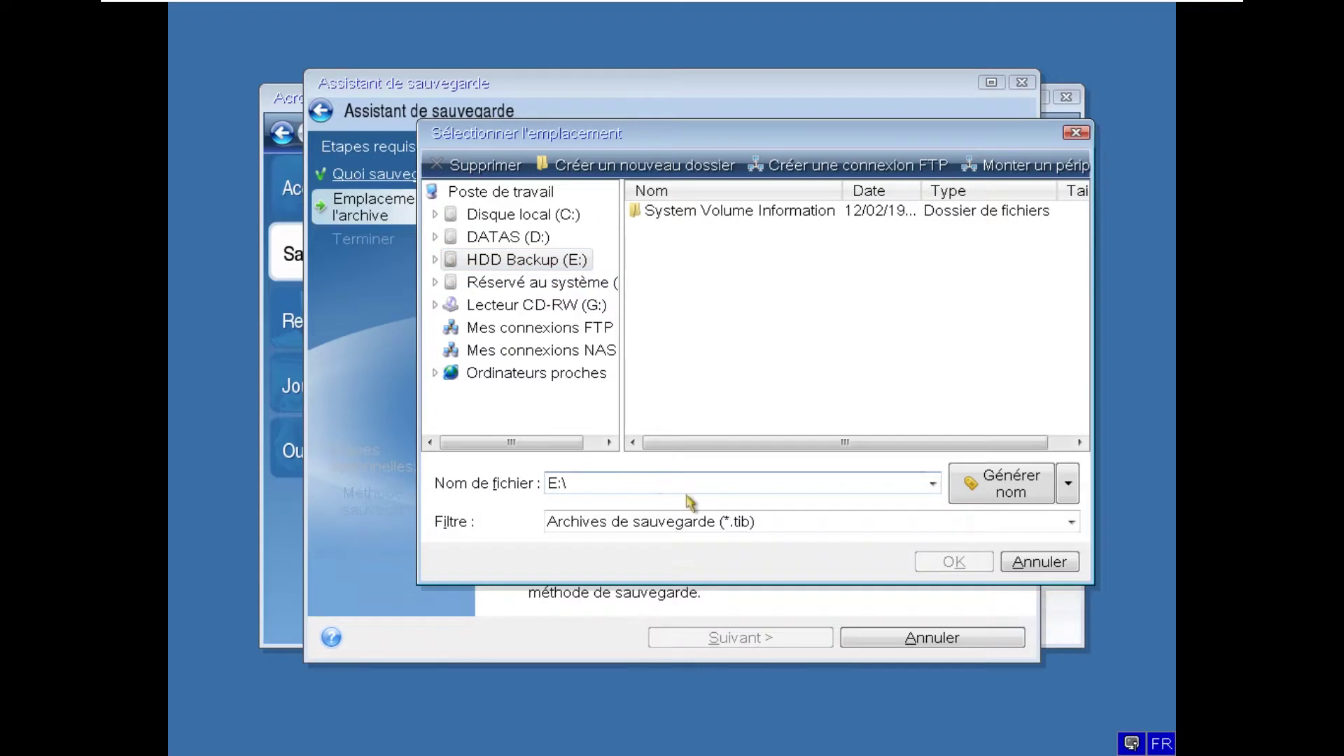
pyautogui.click(1009, 490)
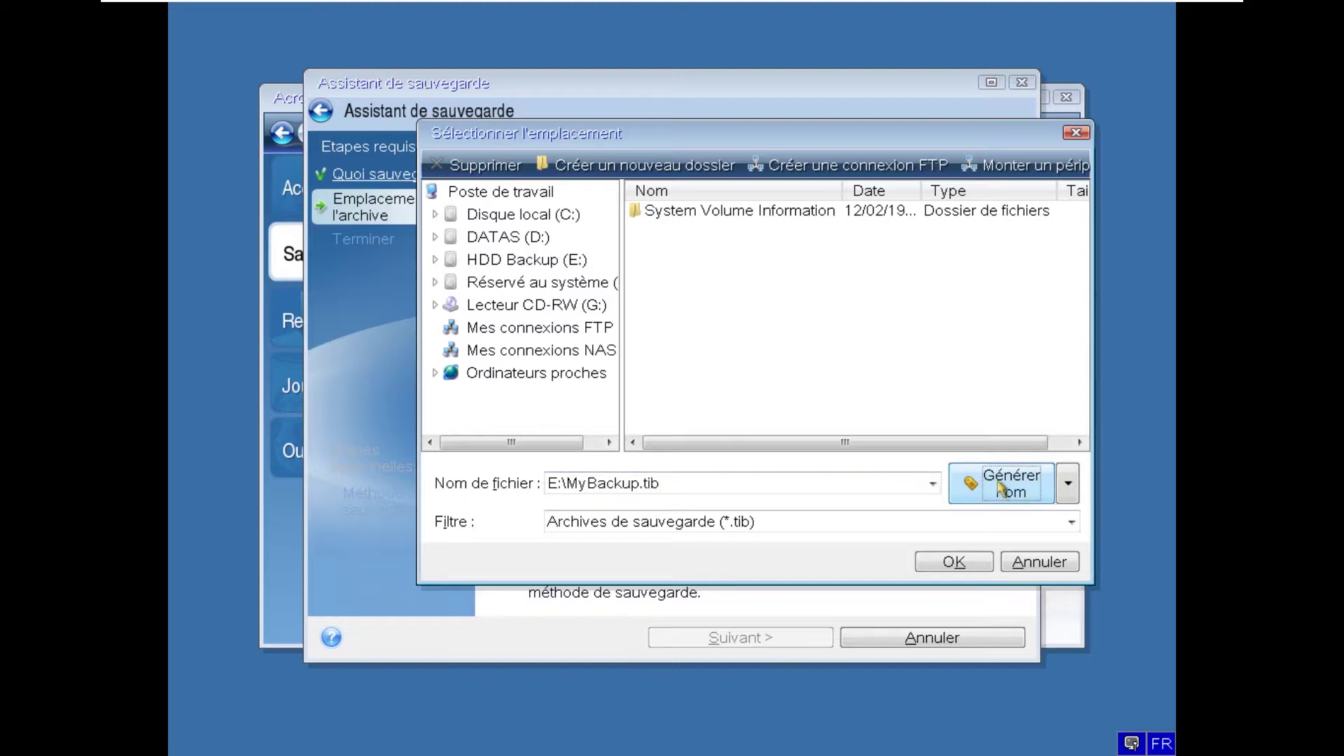
pyautogui.click(954, 562)
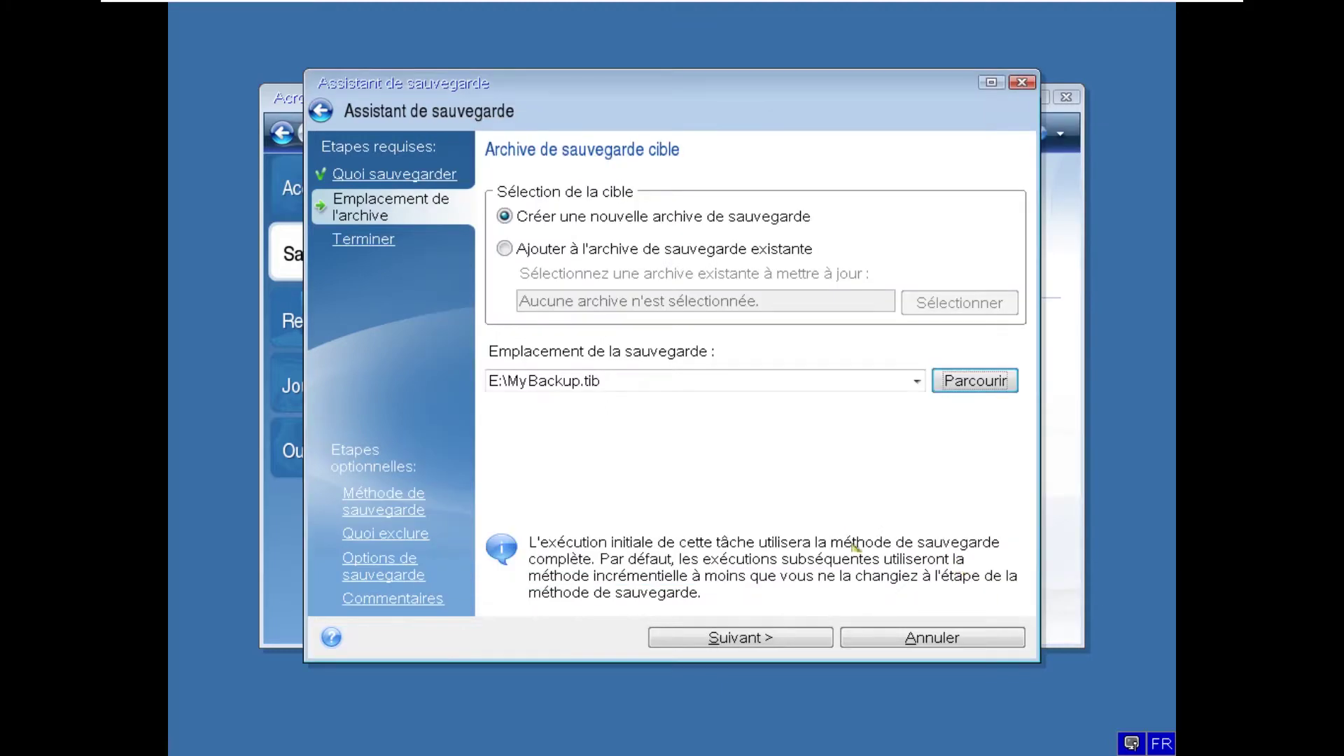
pyautogui.click(755, 637)
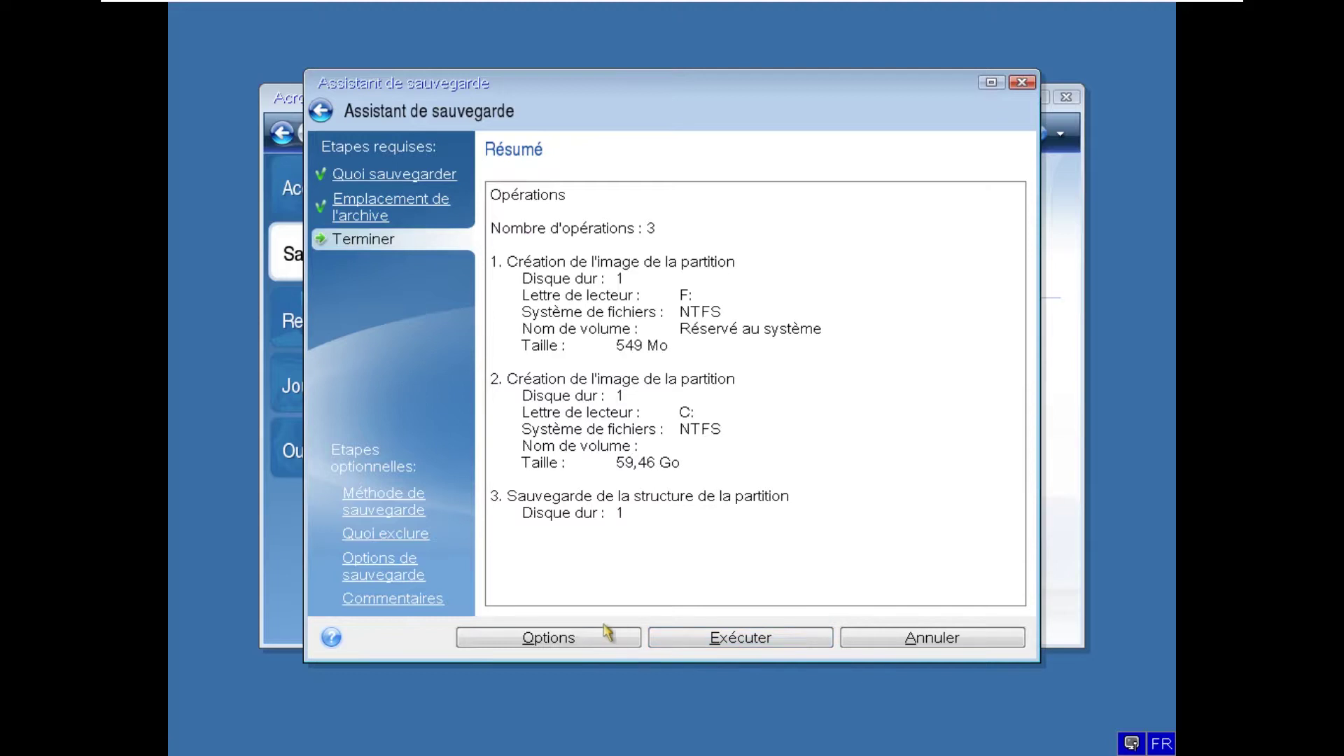
# Go through the optional backup settings, keeping the Incrémentielle method and leaving file exclusions disabled
pyautogui.click(547, 639)
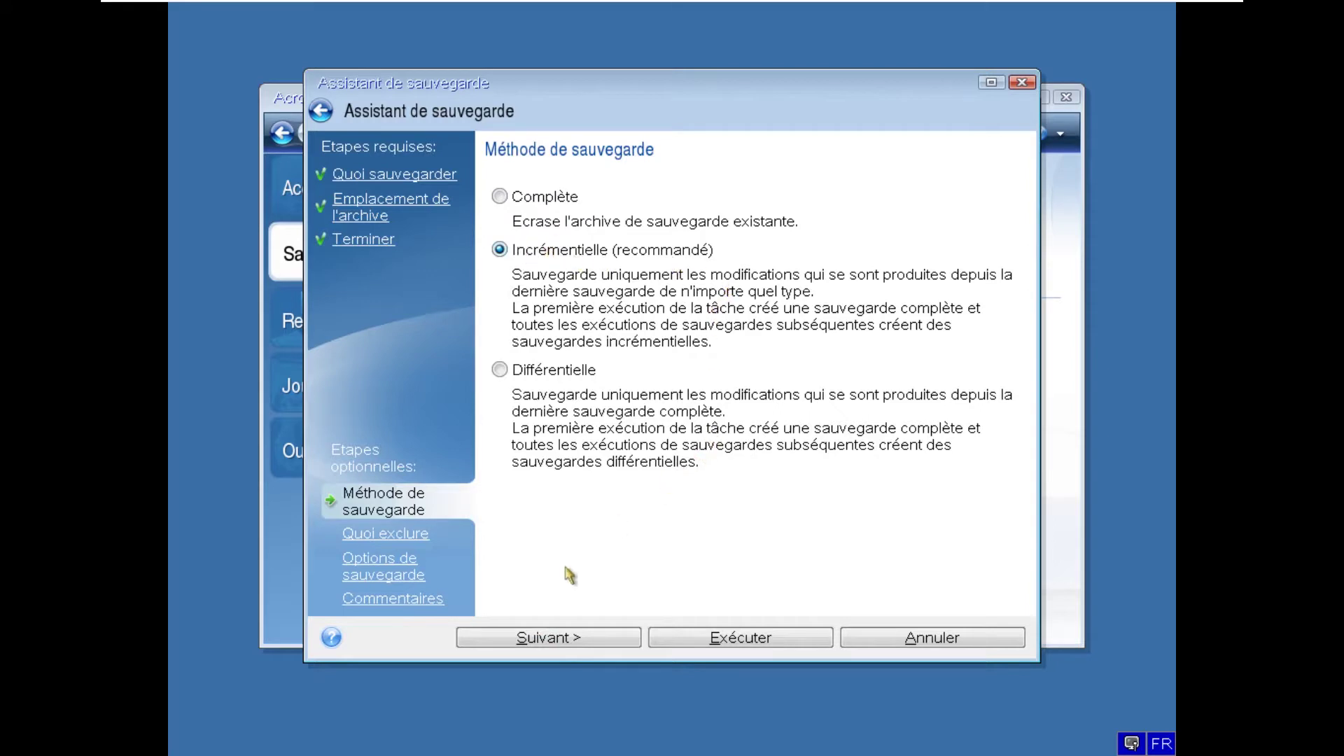
pyautogui.click(546, 639)
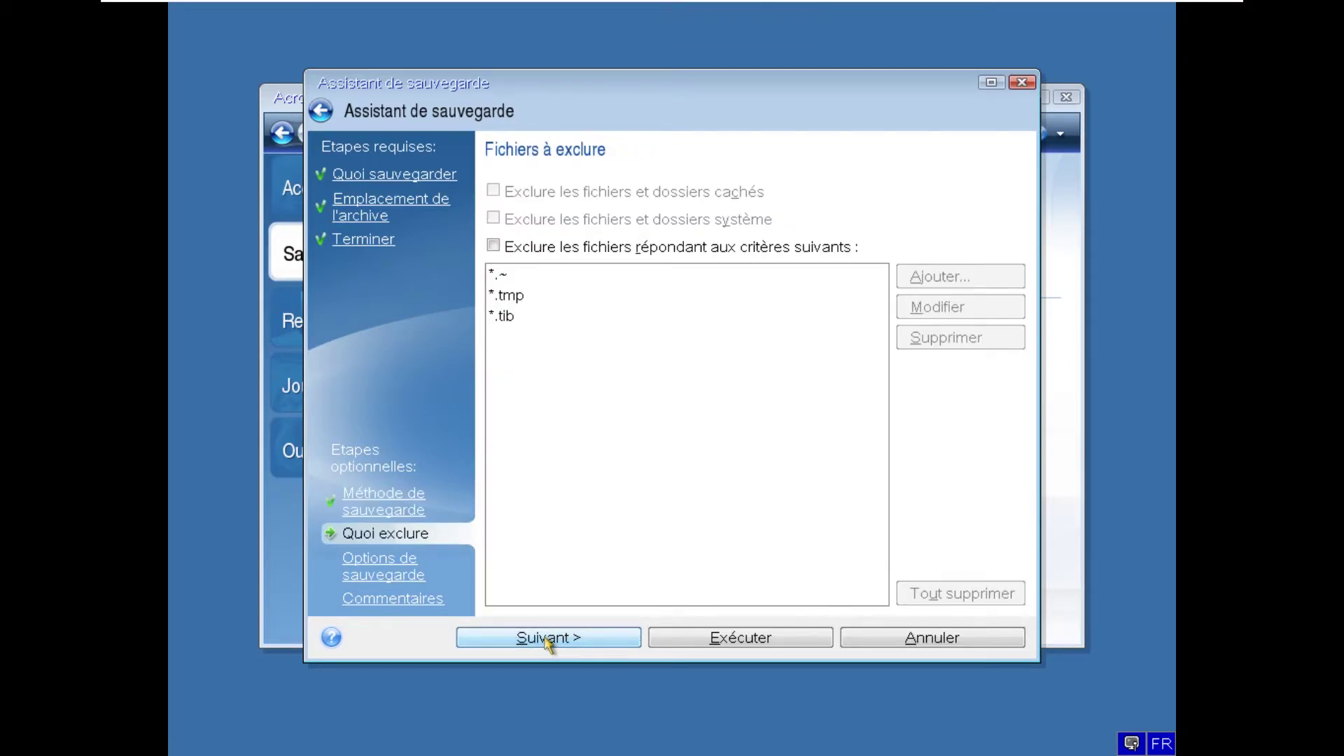
pyautogui.click(547, 639)
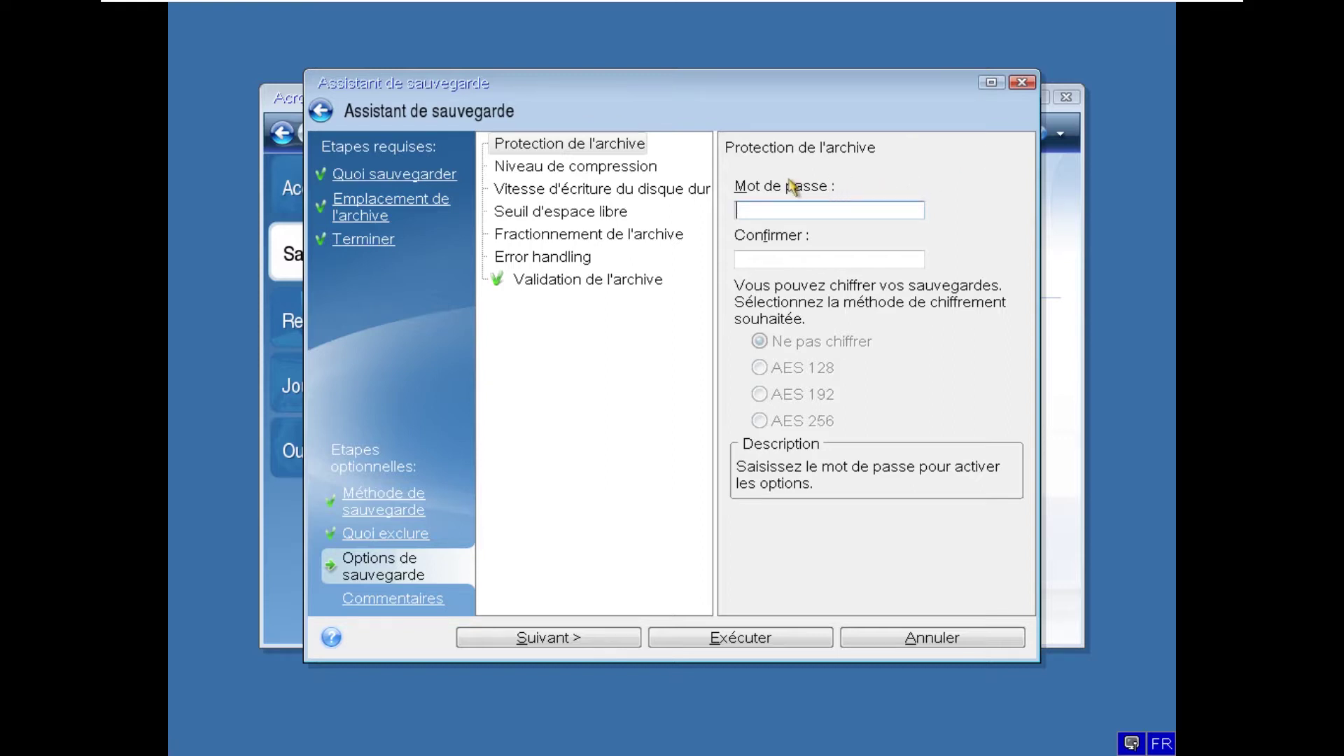
# Set the archive's compression level to Maximum in the backup options
pyautogui.click(558, 168)
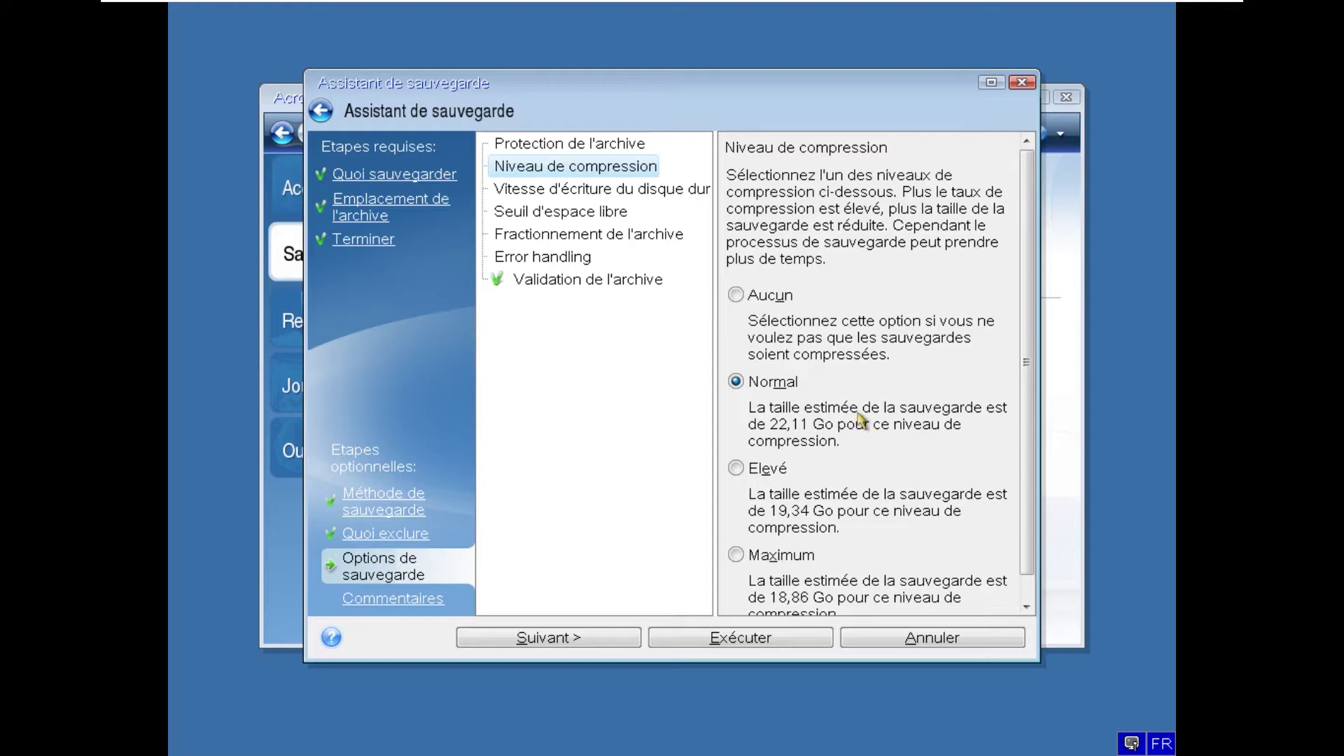
pyautogui.moveTo(1025, 400); pyautogui.dragTo(1027, 462)
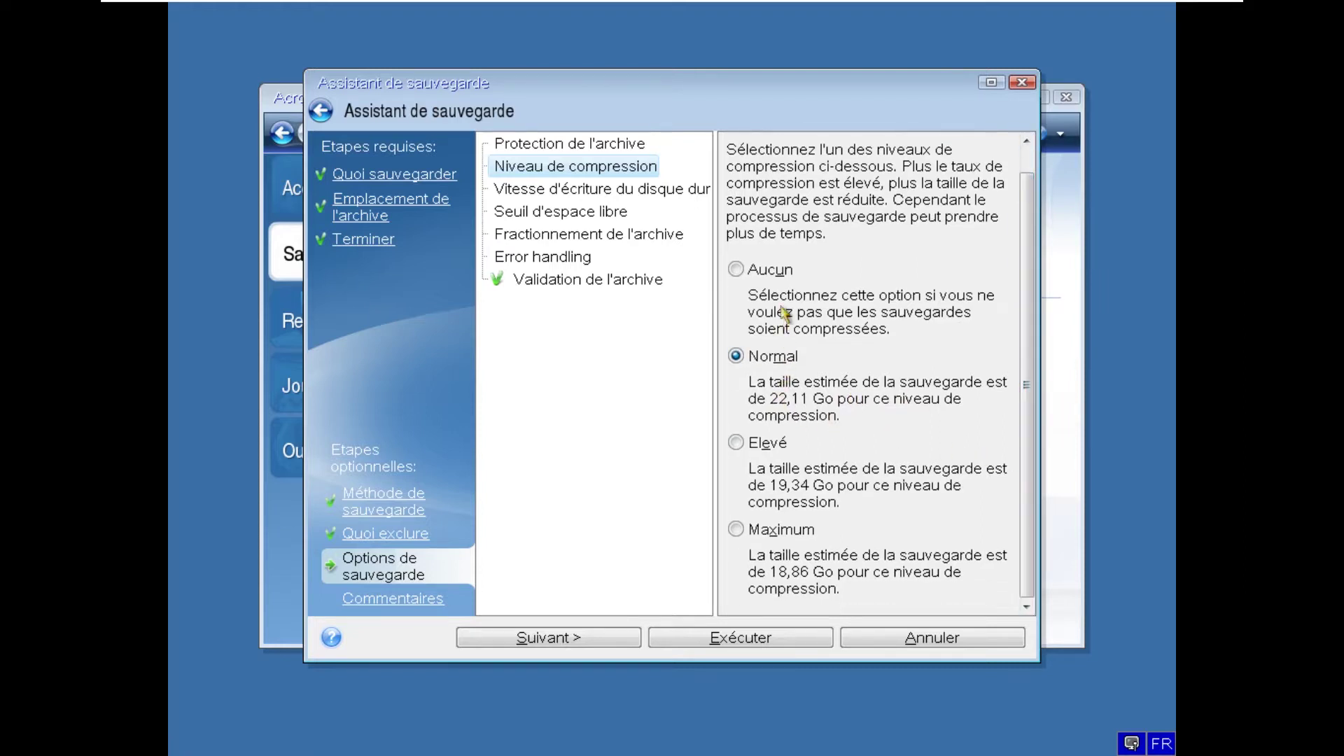
pyautogui.click(774, 277)
pyautogui.click(735, 443)
pyautogui.click(737, 530)
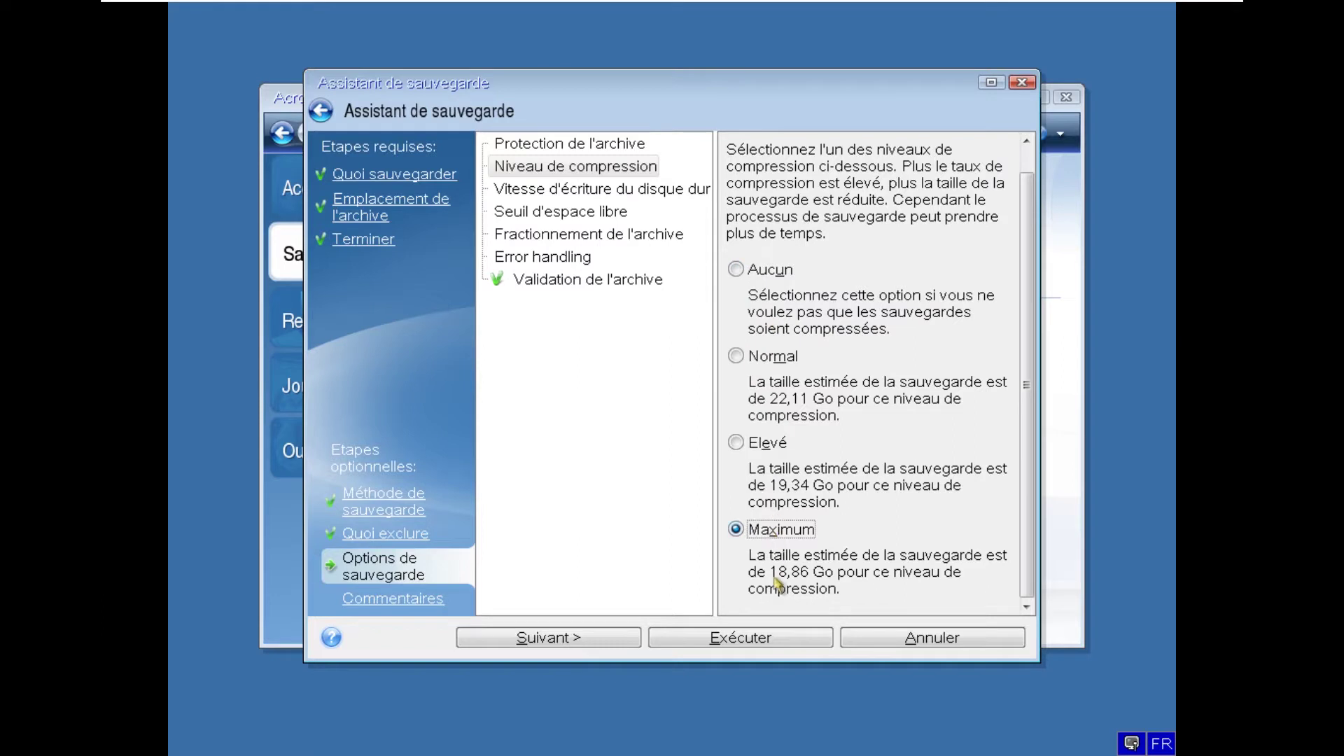
# Keep the default archive comment, run the backup and dismiss the completion notice
pyautogui.click(558, 640)
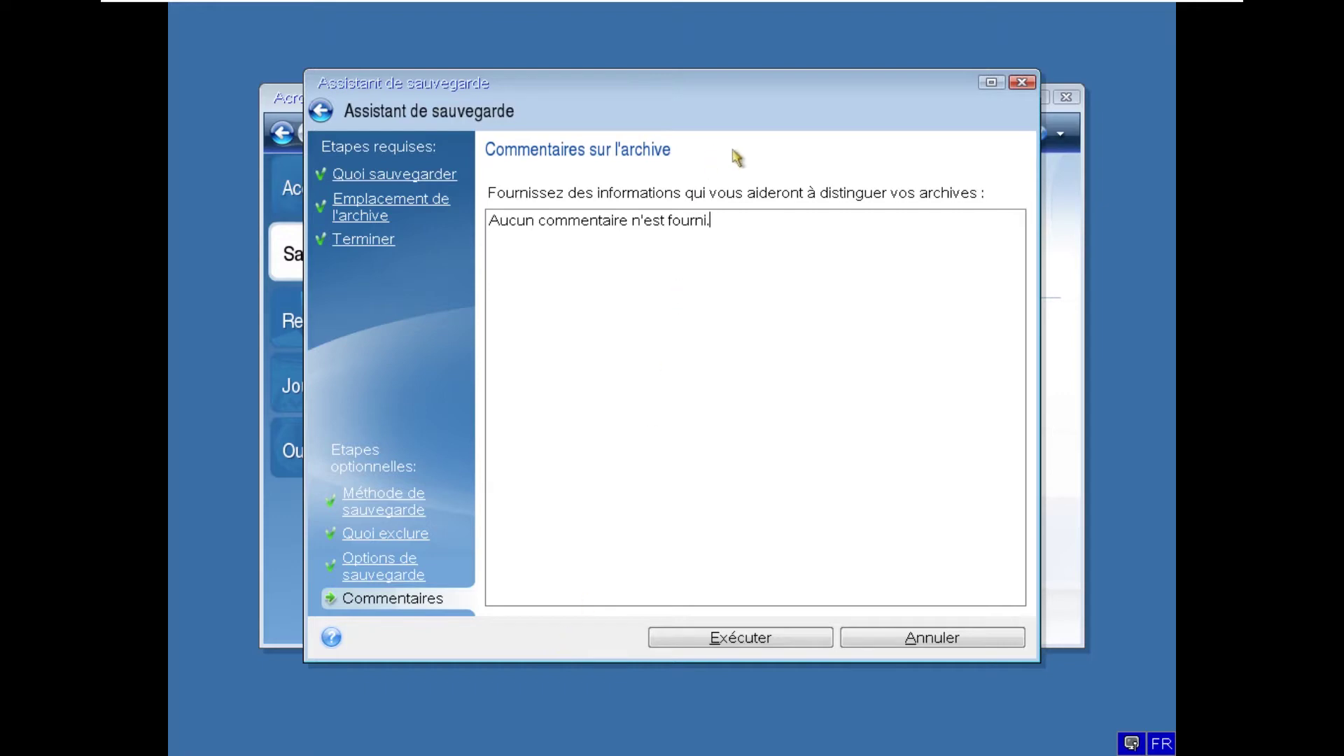
pyautogui.click(735, 639)
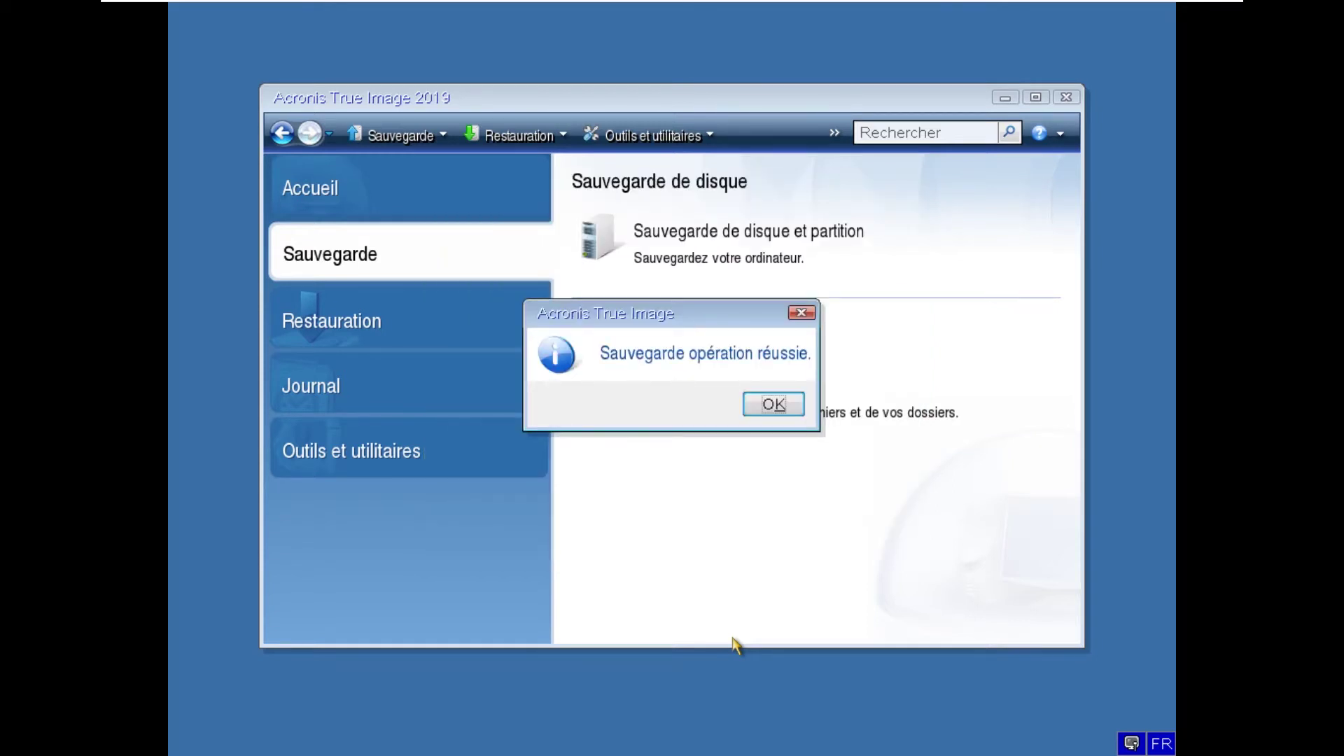
pyautogui.click(778, 406)
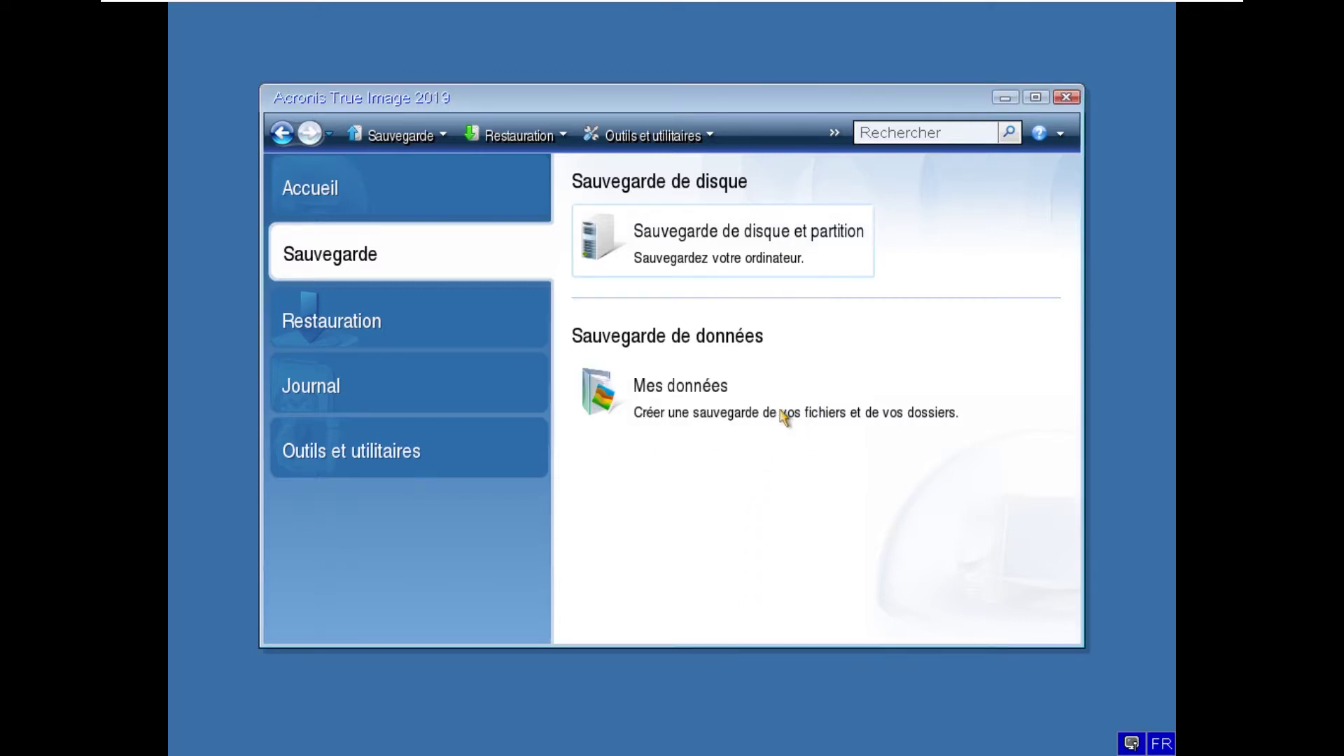
# Close the Acronis True Image backup program and start Windows from the boot menu
pyautogui.click(1067, 98)
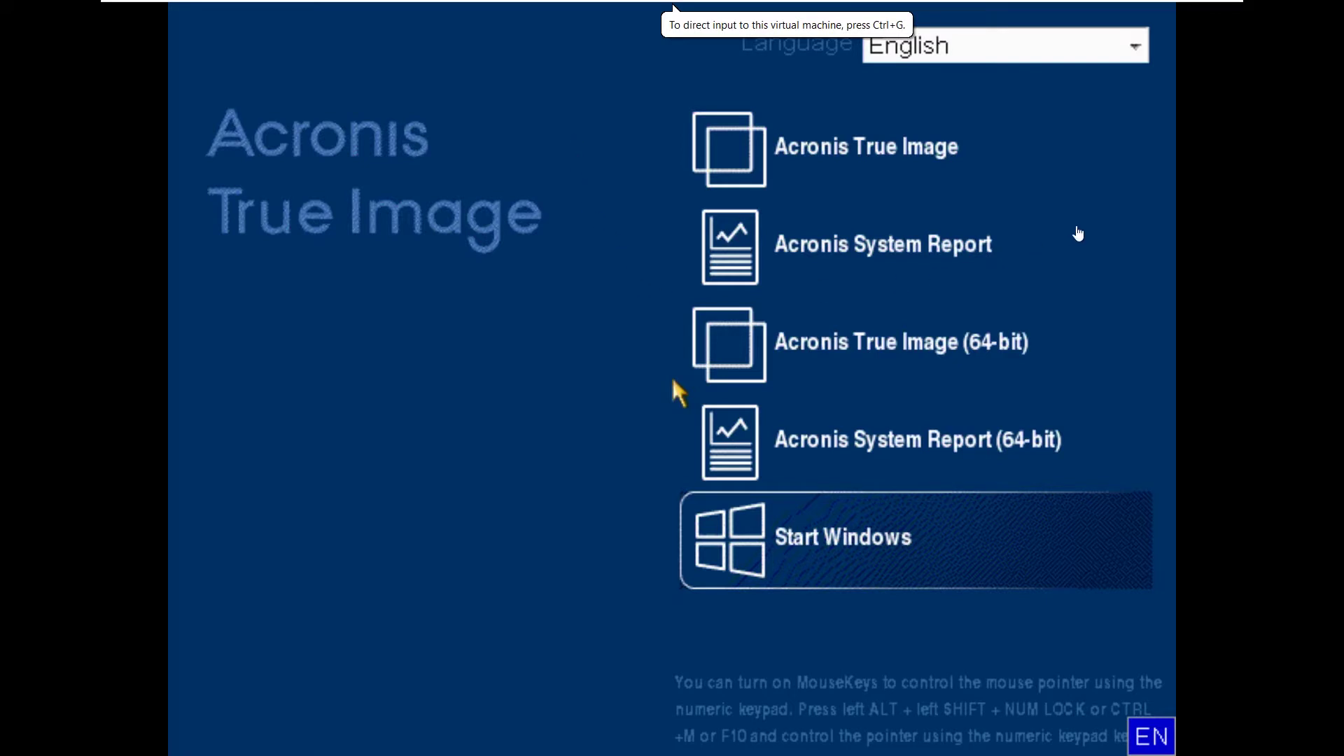
pyautogui.click(1120, 198)
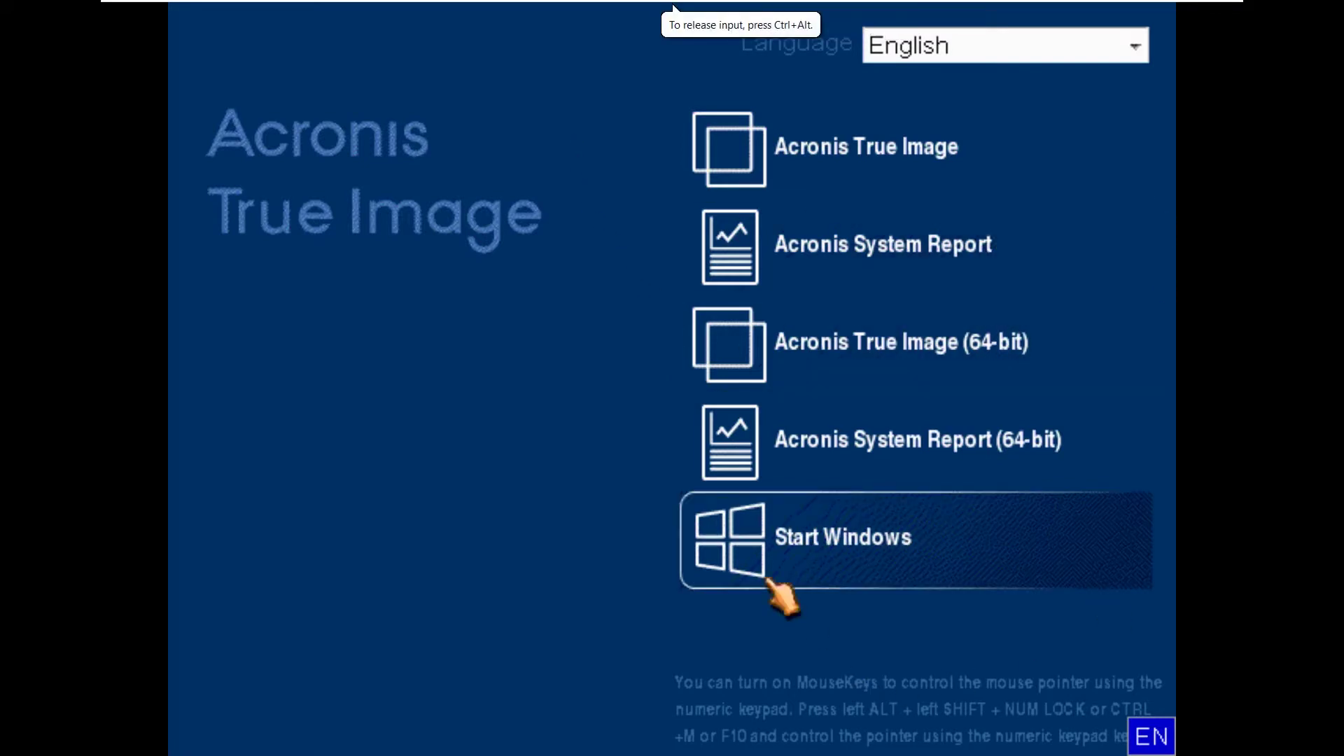
pyautogui.click(820, 557)
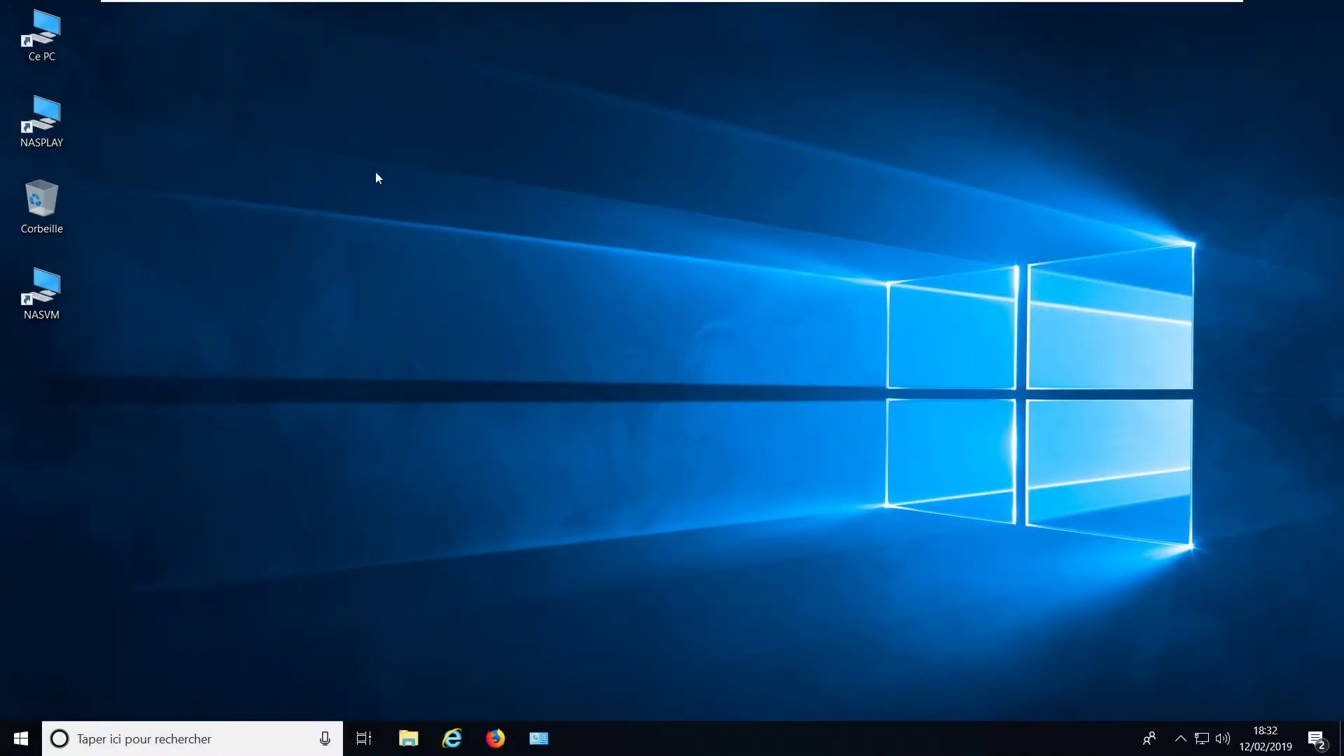
# Rename the backup archive on the HDD Backup (E:) drive as MyBackup Disque Système.tib, allowing the change with administrator rights
pyautogui.doubleClick(62, 38)
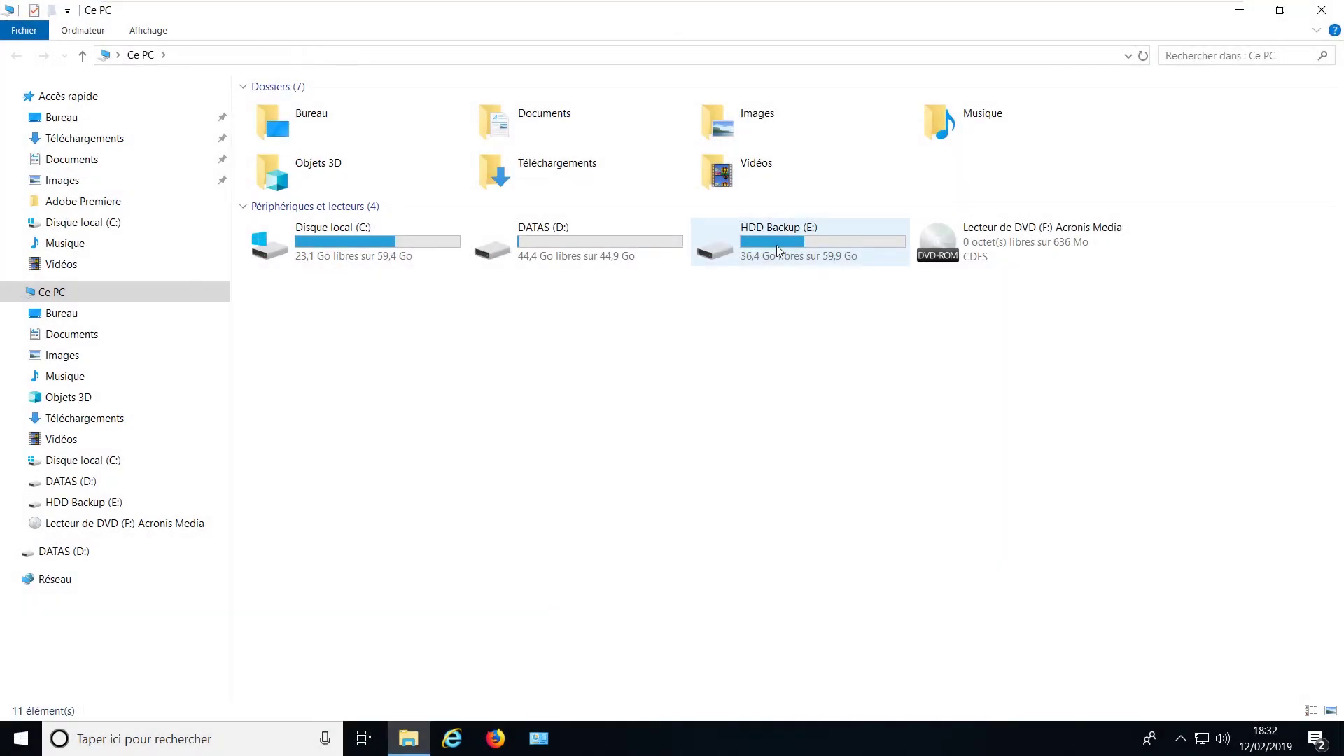
pyautogui.doubleClick(775, 245)
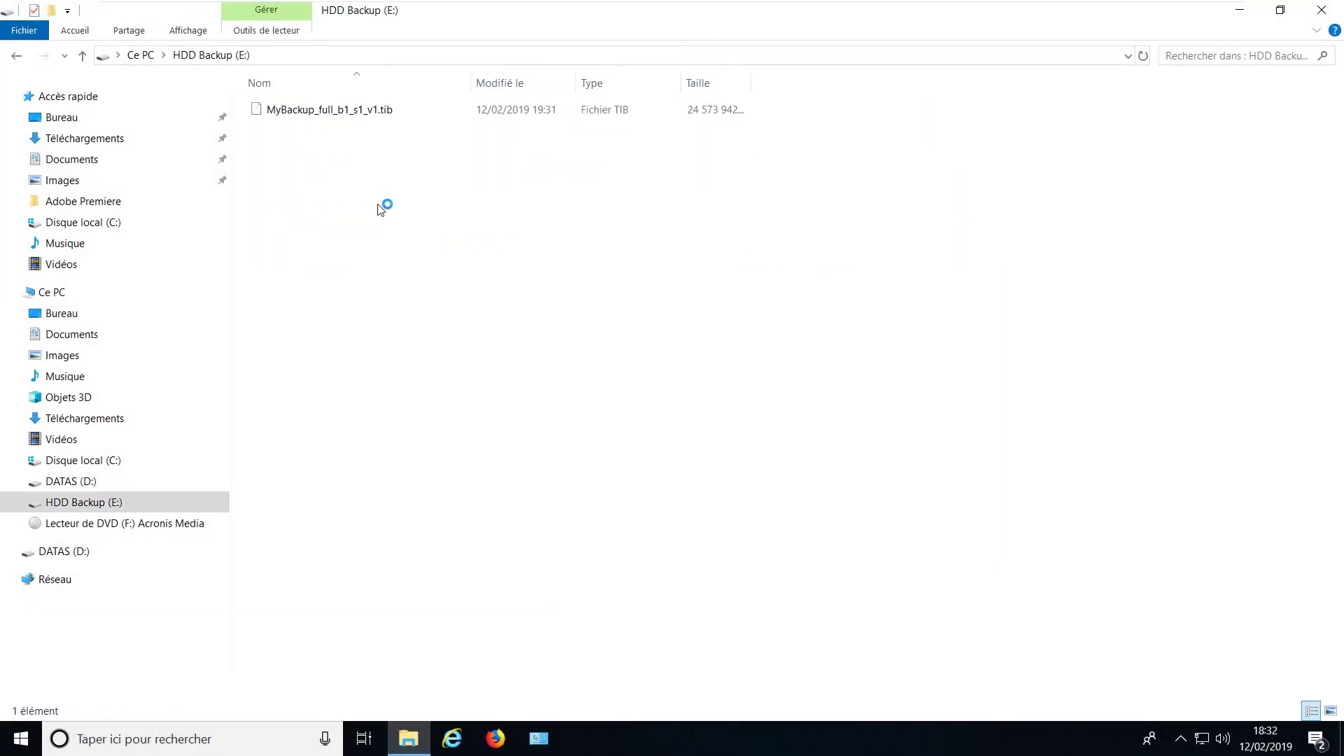
pyautogui.click(324, 112)
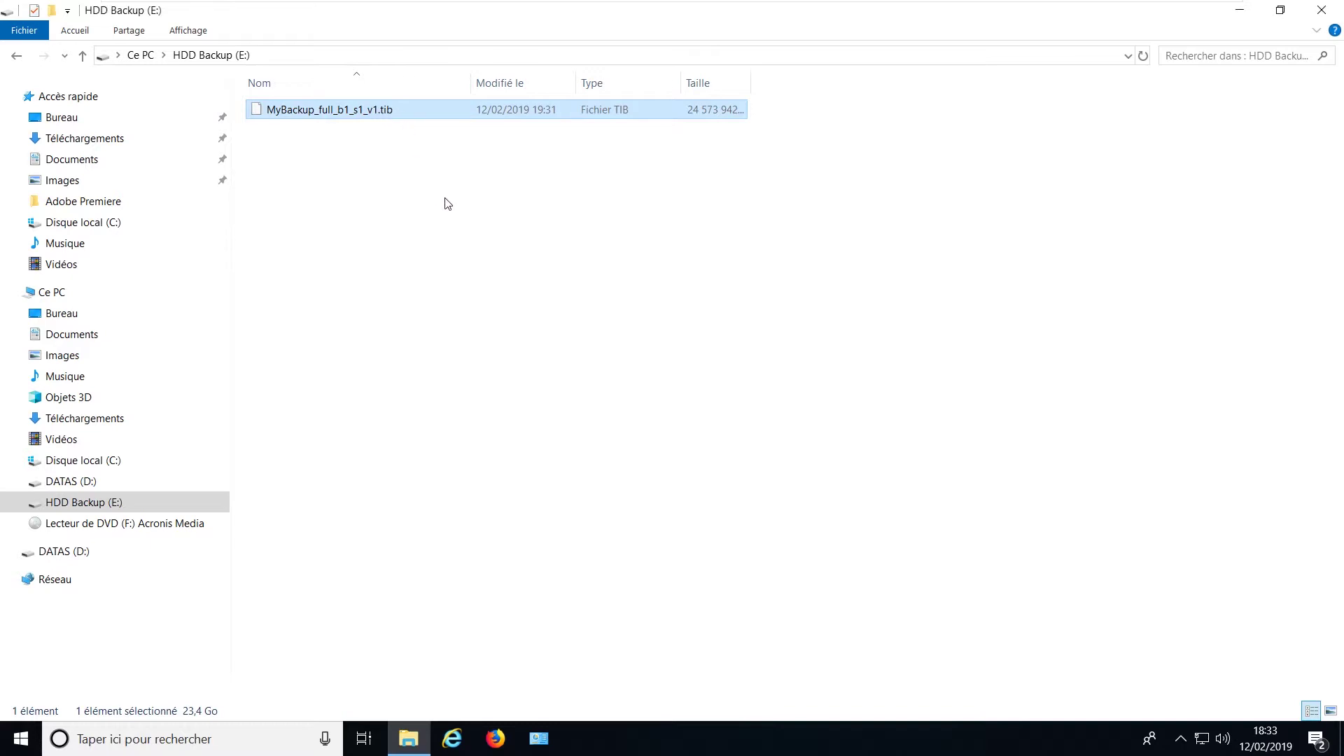
pyautogui.press('F2')
pyautogui.press('Home')
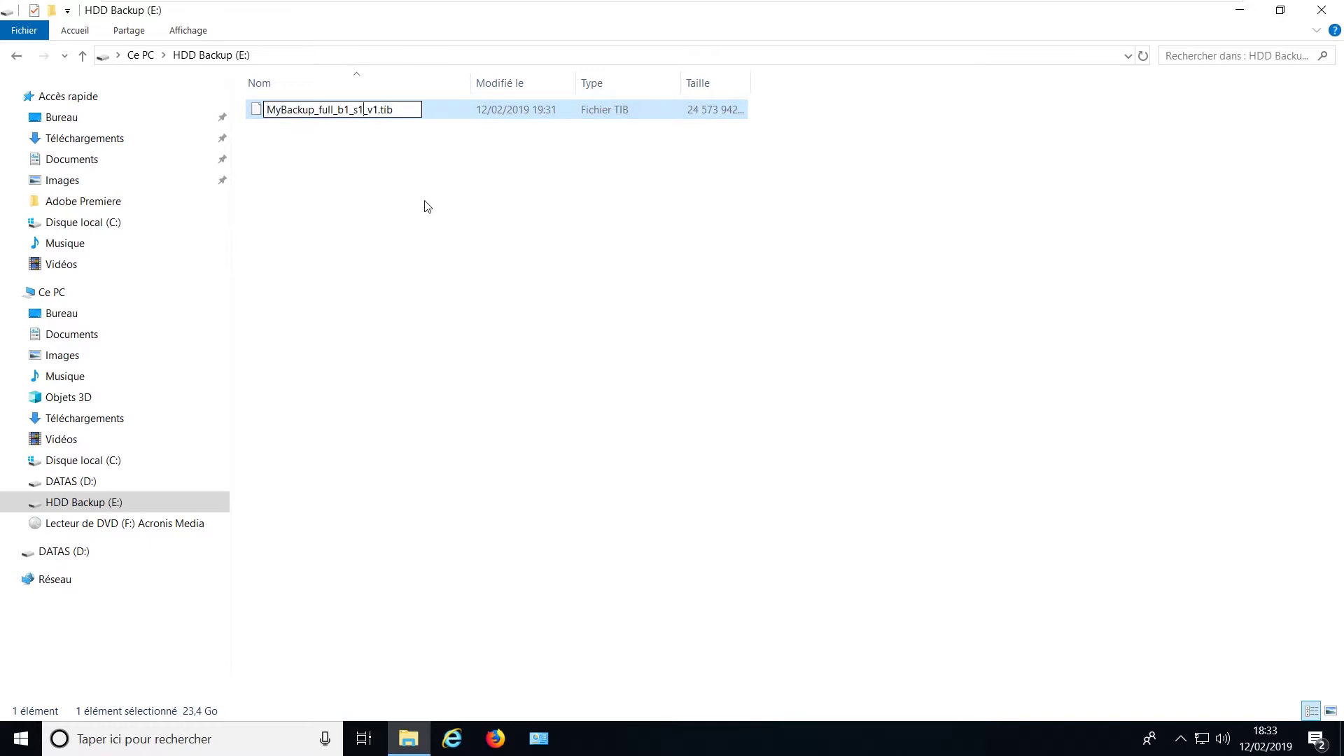
pyautogui.press('BackSpace')
pyautogui.press('BackSpace')
pyautogui.press('BackSpace')
pyautogui.press('BackSpace')
pyautogui.press('BackSpace')
pyautogui.press('BackSpace')
pyautogui.press('BackSpace')
pyautogui.press('BackSpace')
pyautogui.press('BackSpace')
pyautogui.press('BackSpace')
pyautogui.press('BackSpace')
pyautogui.press('BackSpace')
pyautogui.press('BackSpace')
pyautogui.press('BackSpace')
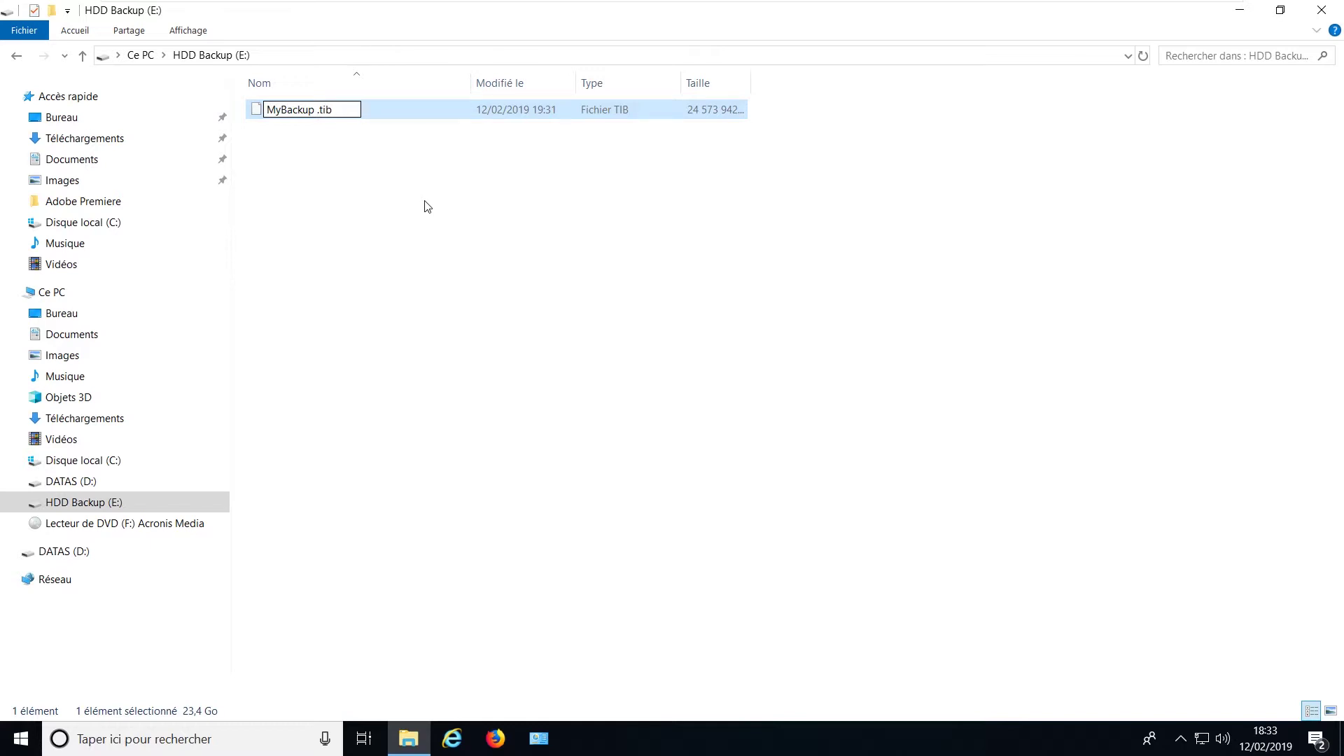
pyautogui.write('Disu')
pyautogui.press('BackSpace')
pyautogui.write('que Syst')
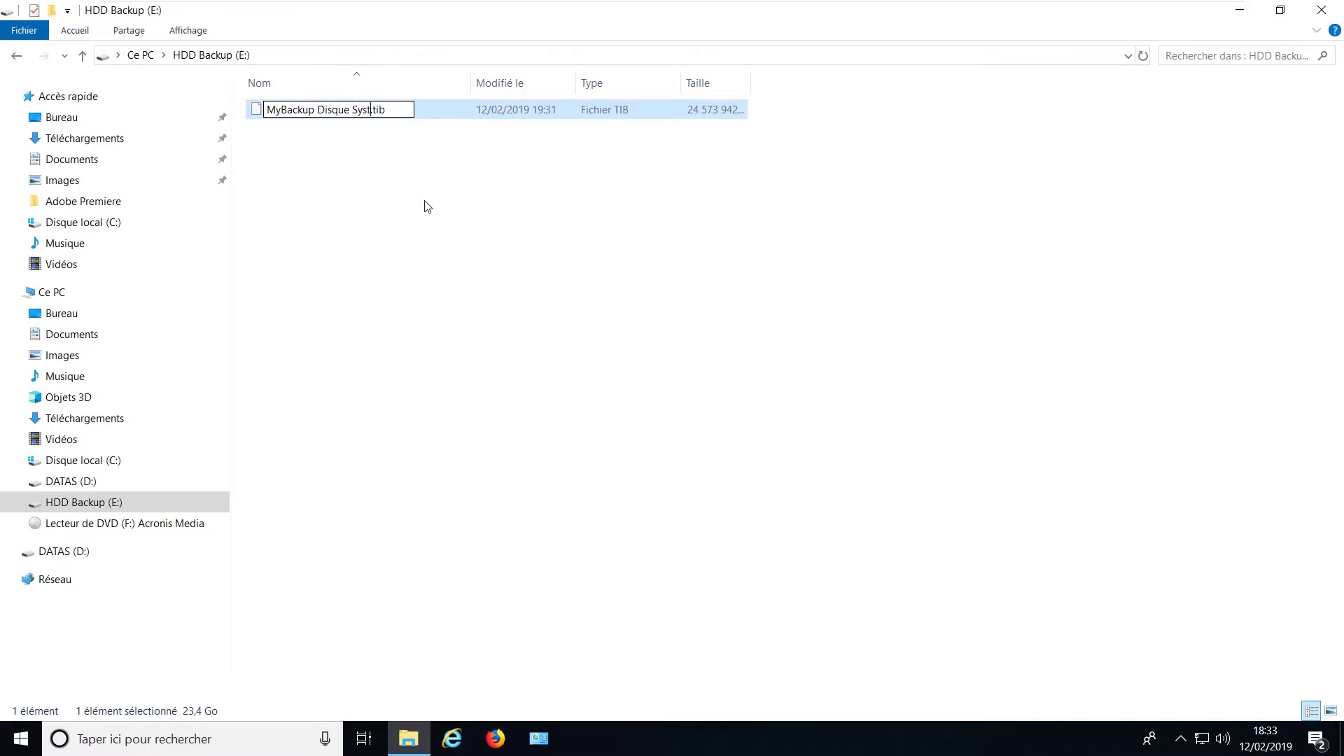
pyautogui.write('ème')
pyautogui.press('Return')
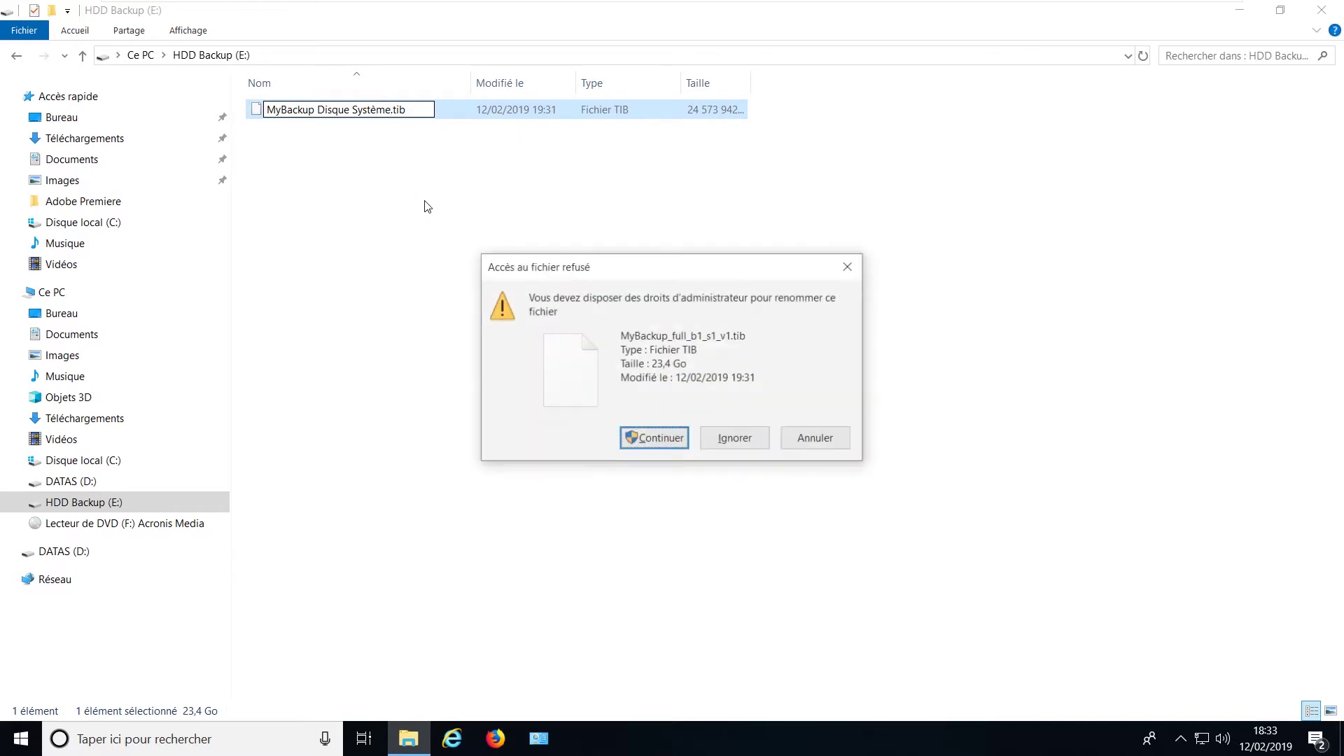
pyautogui.click(634, 438)
pyautogui.click(479, 306)
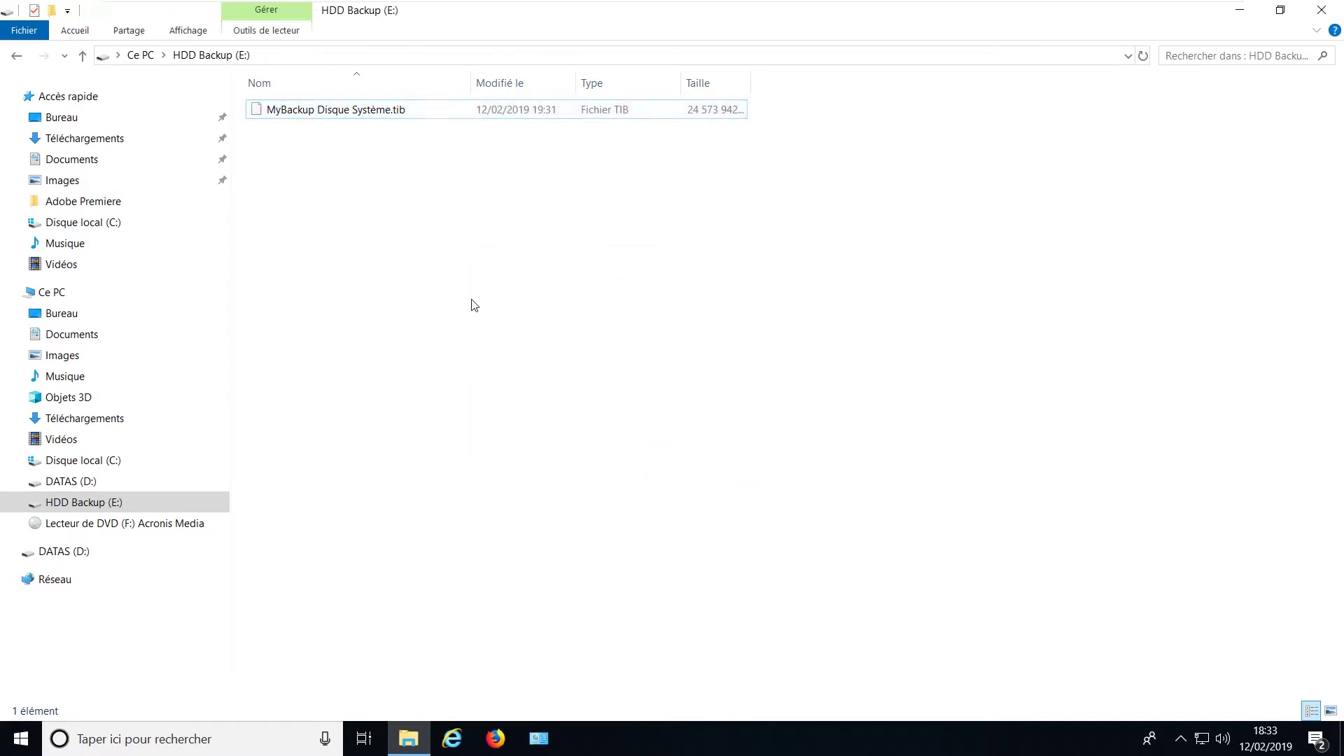
# Examine the contents of Disque local (C:) and the DATAS (D:) drive in the file explorer
pyautogui.click(355, 110)
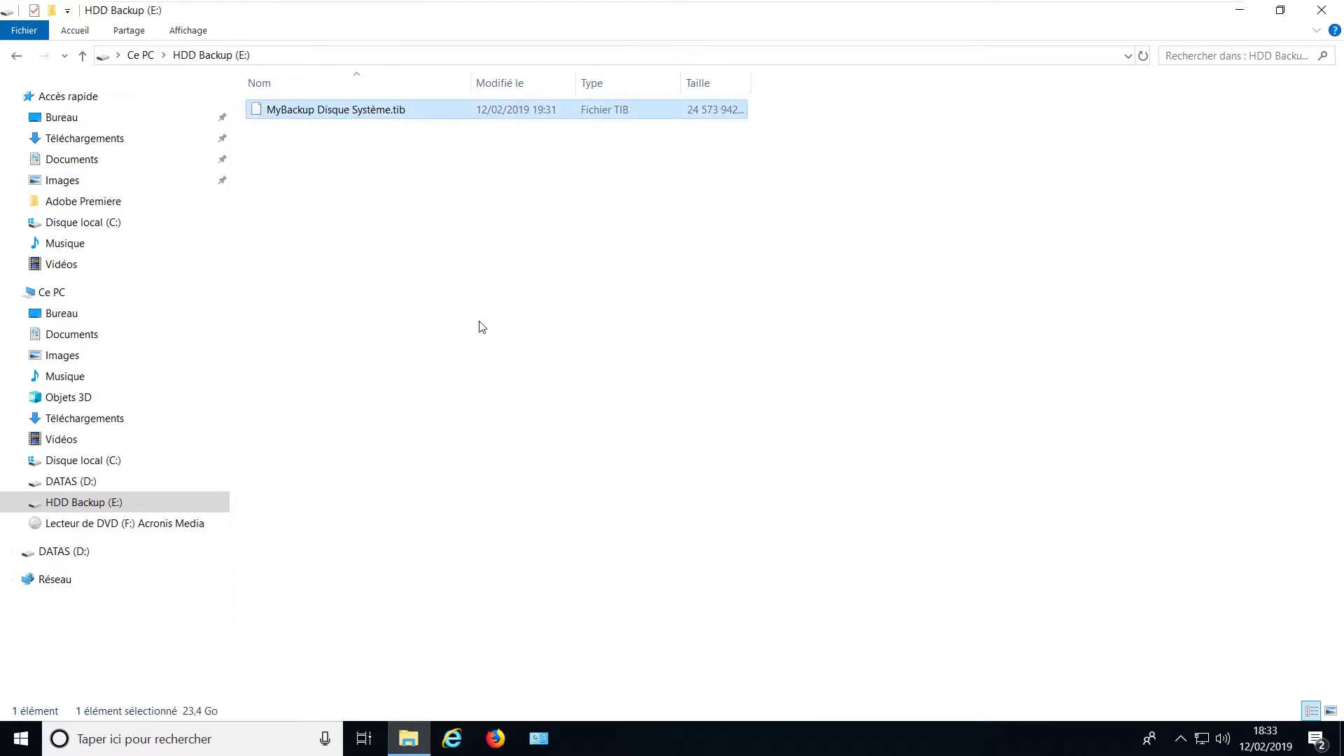
pyautogui.click(103, 462)
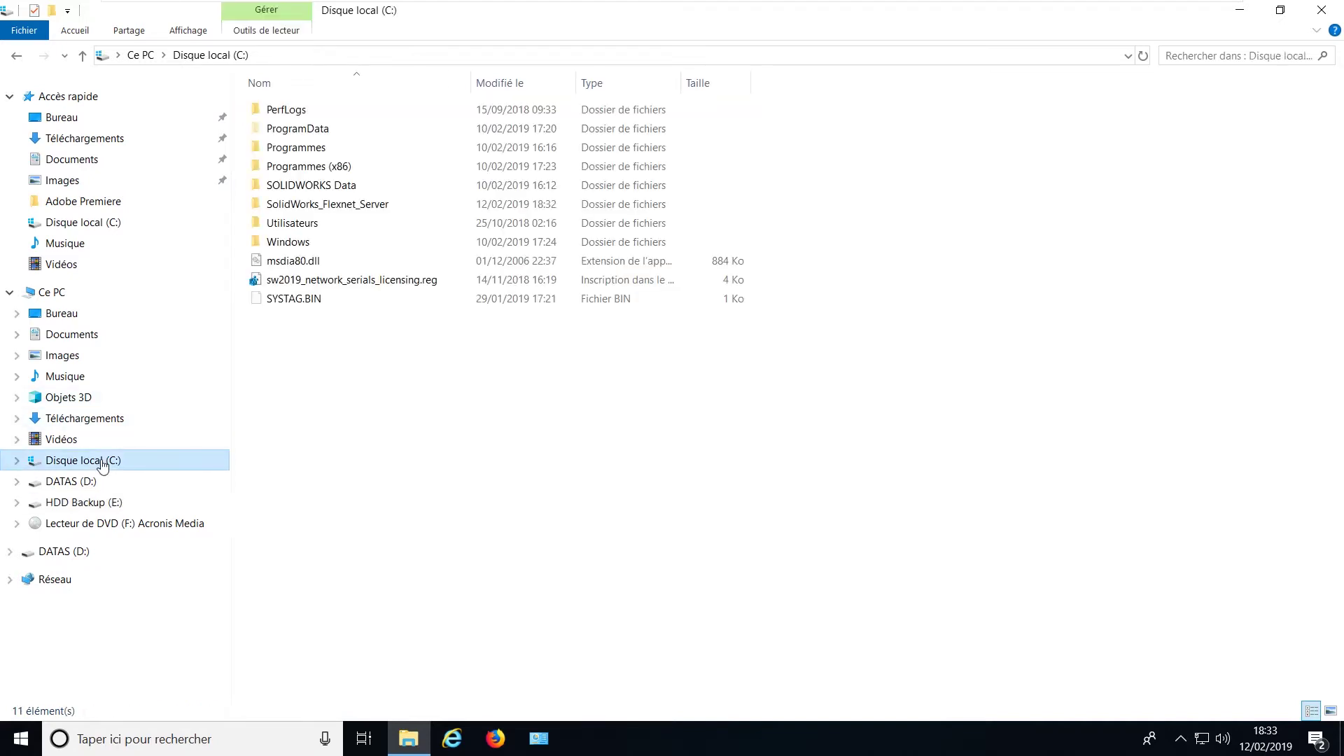
pyautogui.click(361, 378)
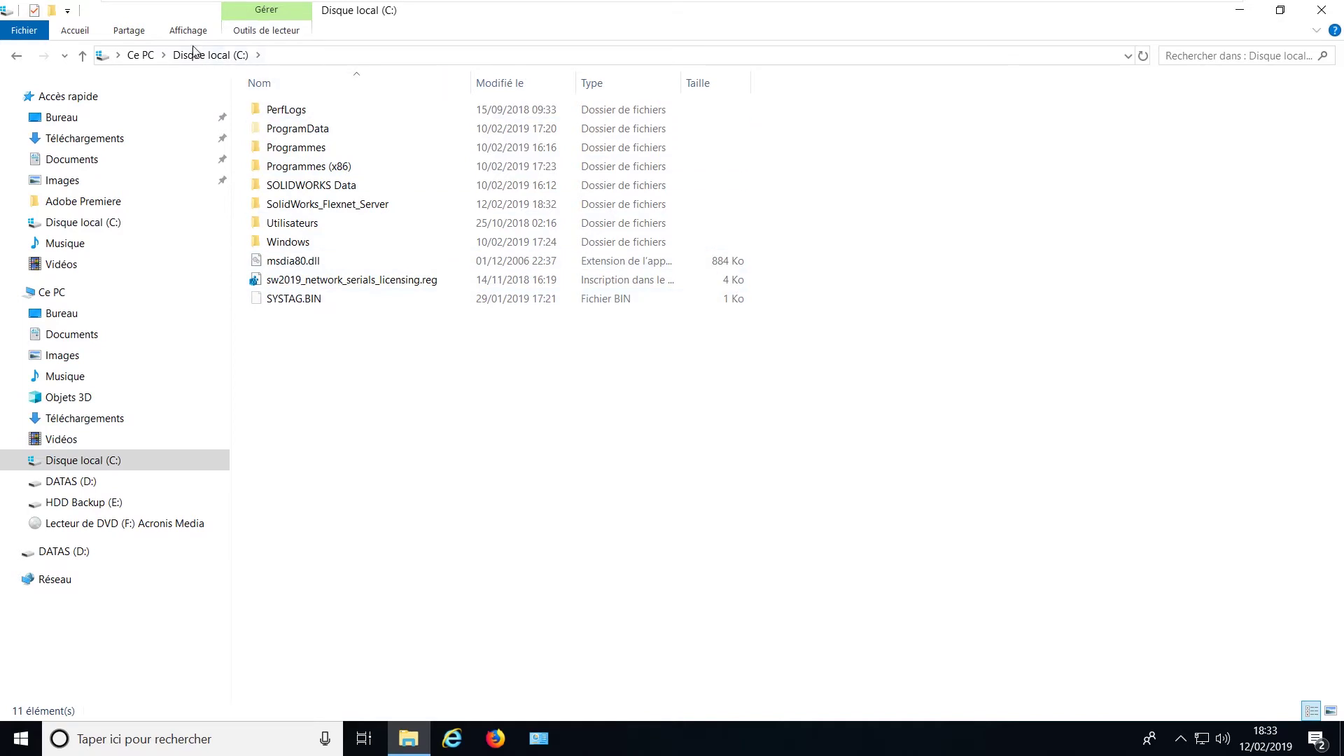
pyautogui.click(138, 54)
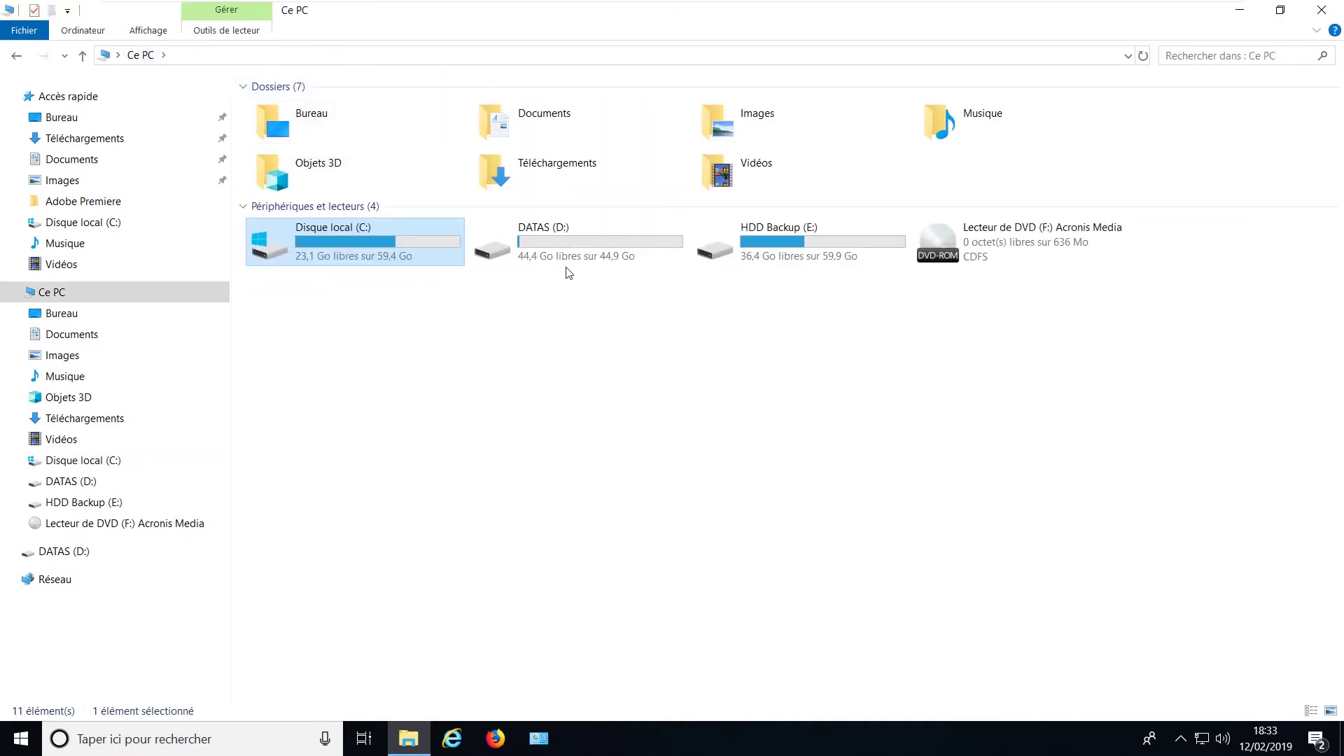
pyautogui.doubleClick(548, 243)
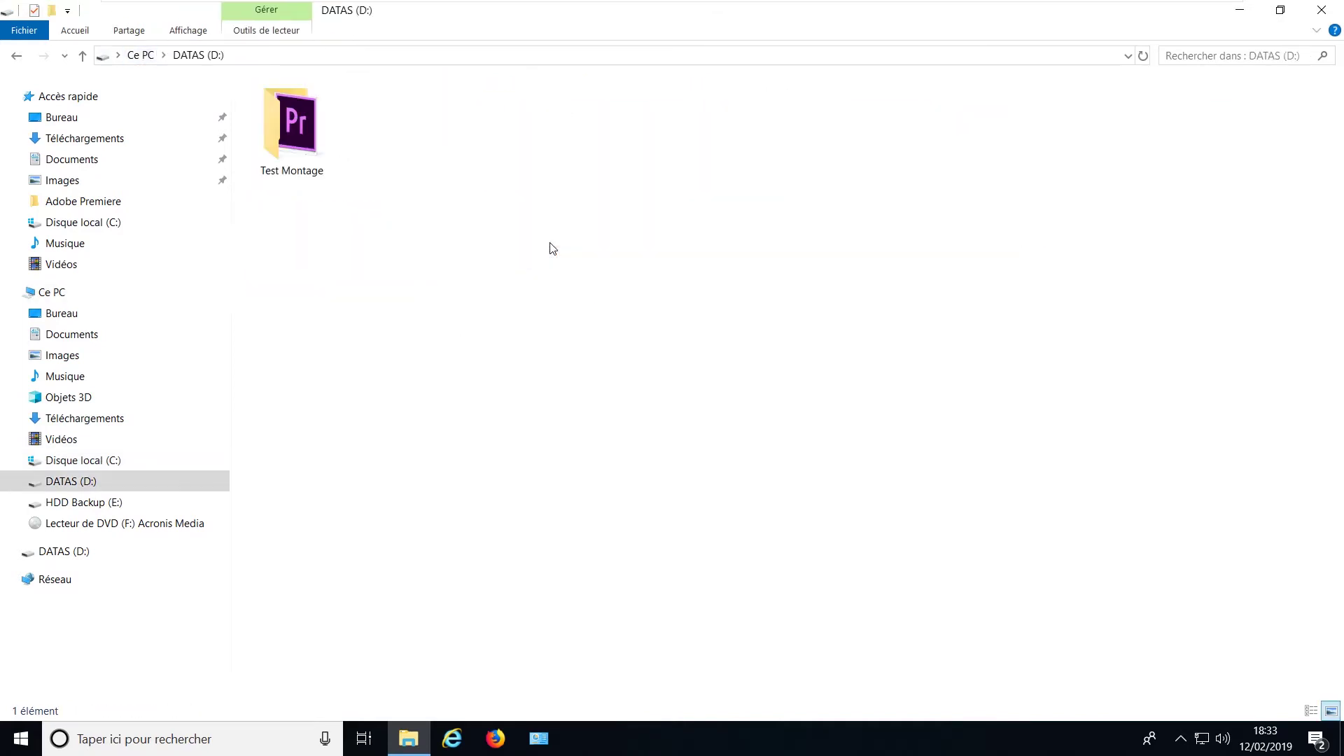
# Check the backup archive on the HDD Backup (E:) drive, and close the file explorer
pyautogui.click(16, 55)
pyautogui.doubleClick(771, 243)
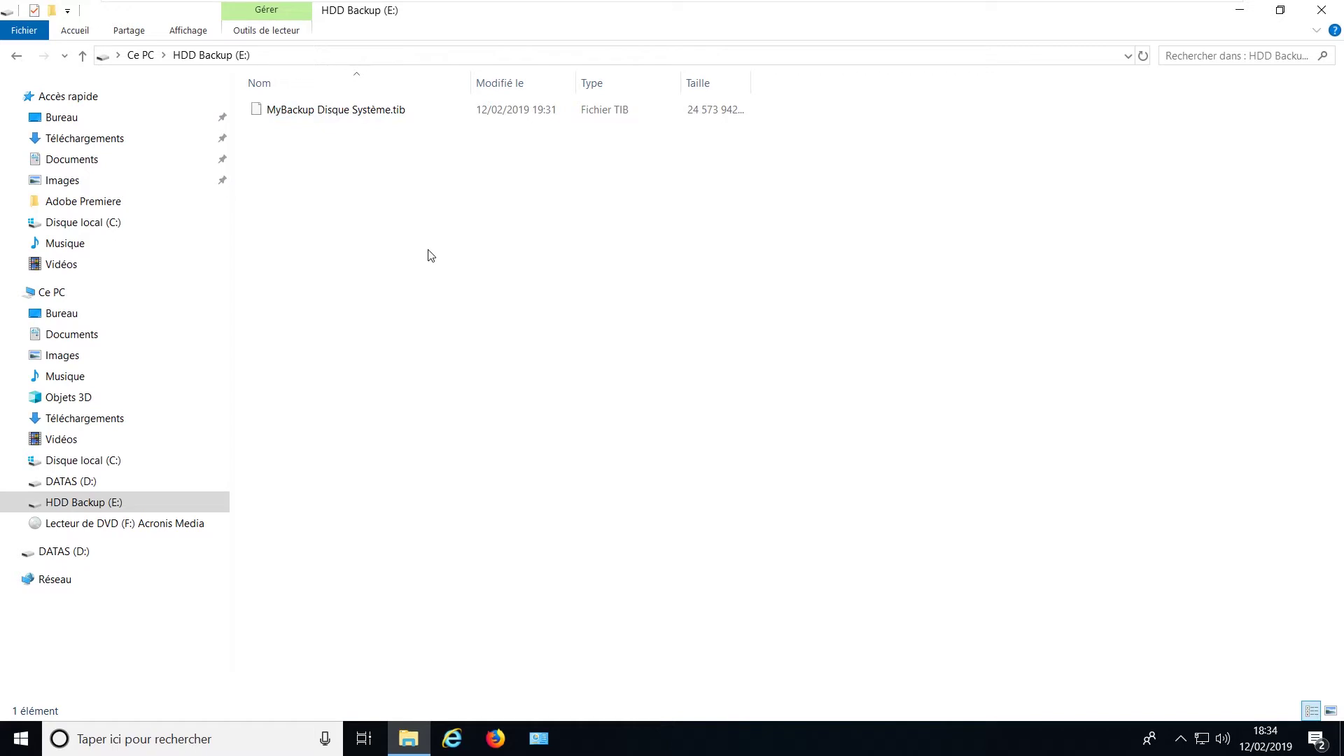
pyautogui.click(1322, 12)
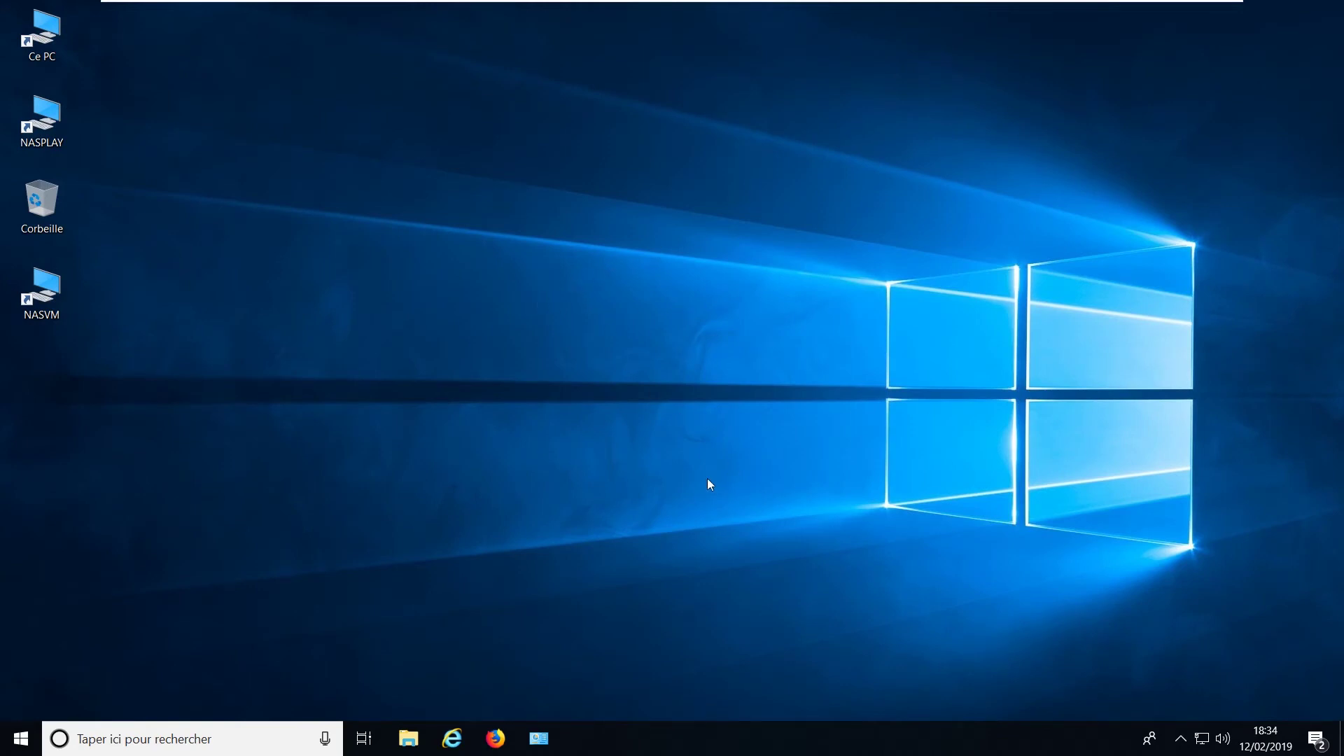
# Restart the computer and load Acronis True Image (64-bit) from the boot media
pyautogui.click(20, 739)
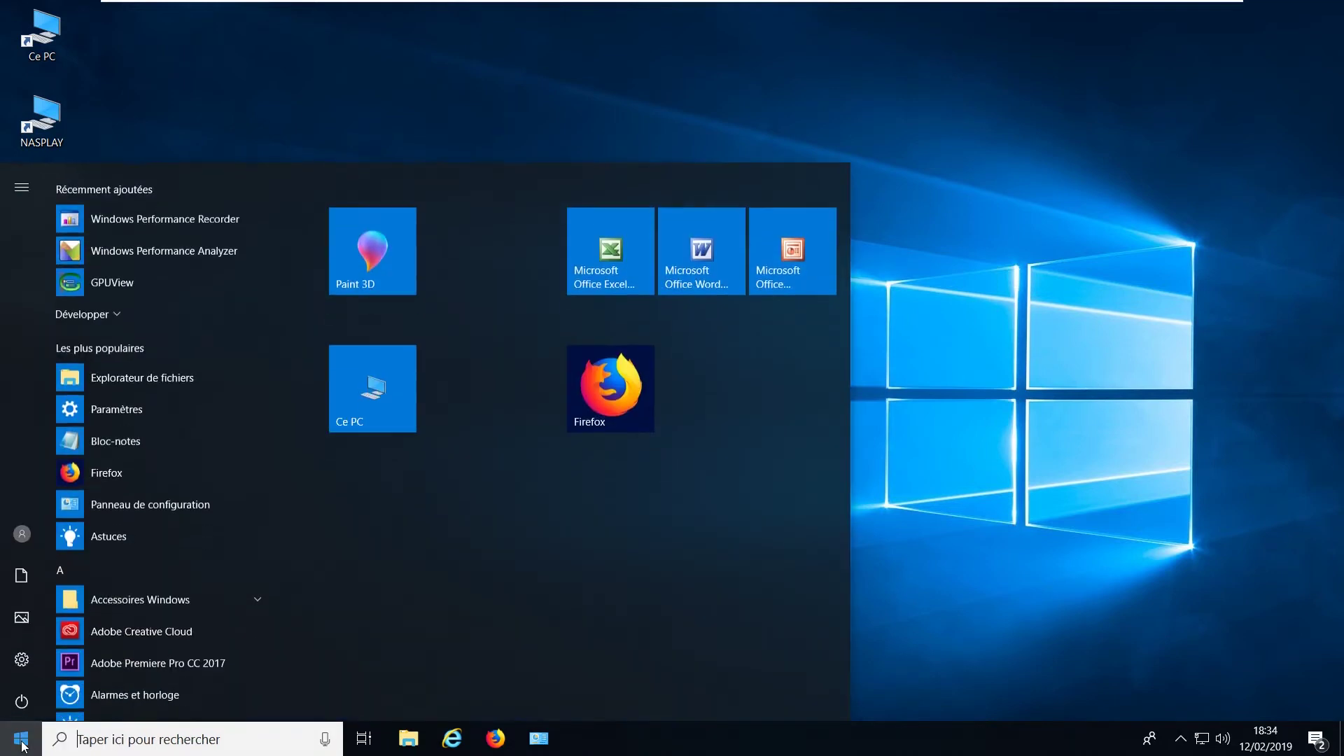
pyautogui.click(19, 706)
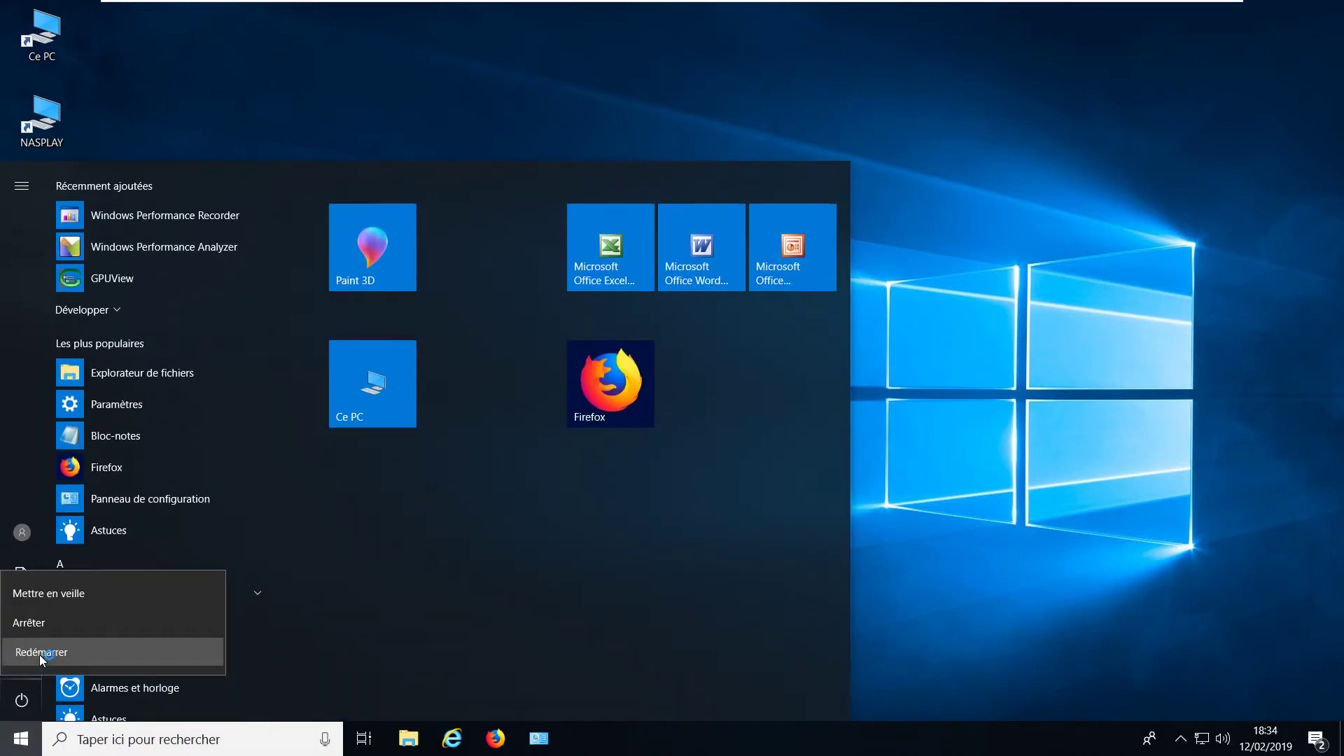
pyautogui.click(39, 654)
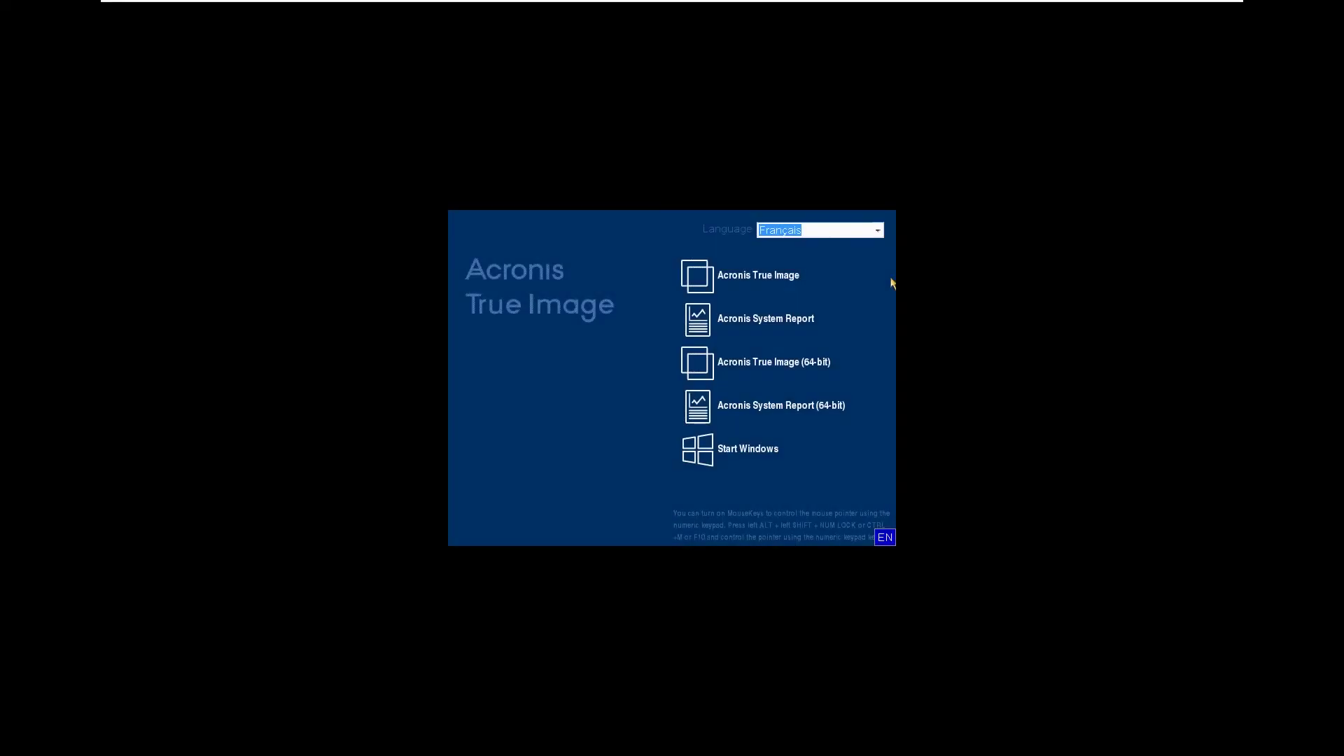
pyautogui.click(742, 368)
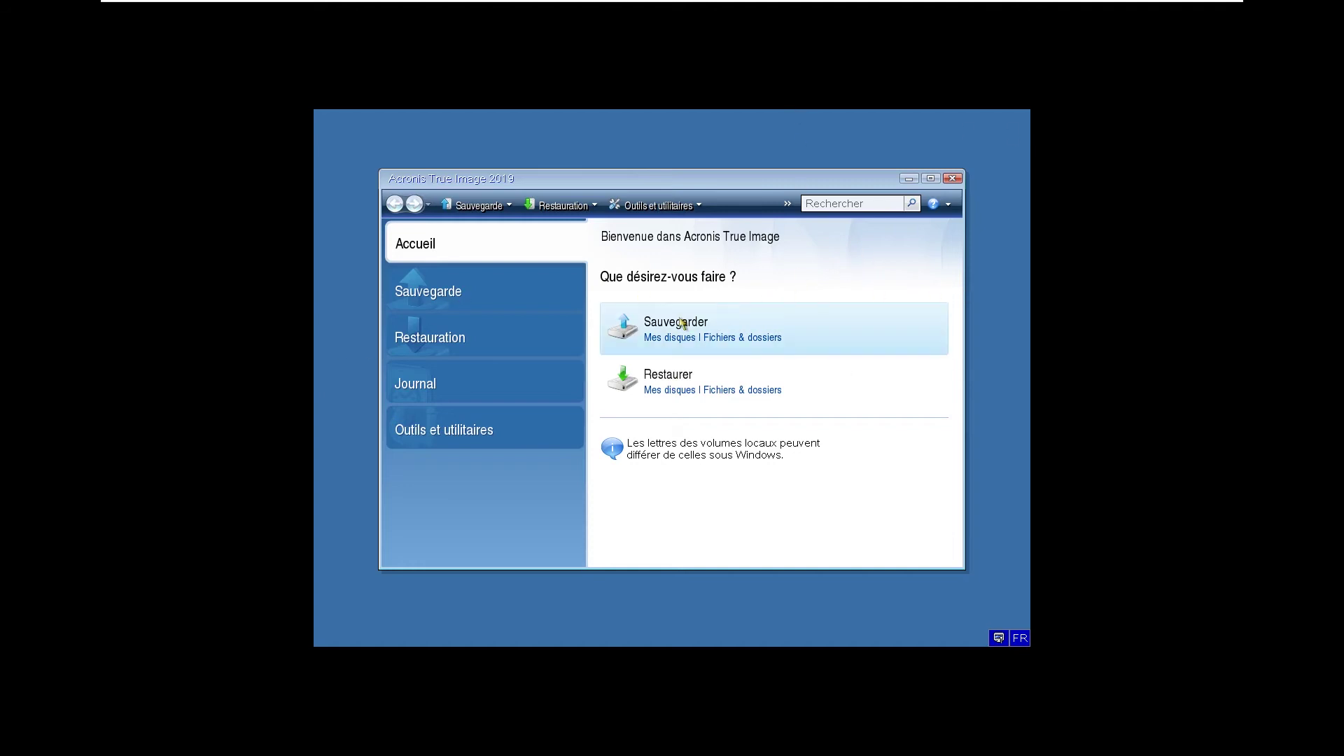
# Start the disk cloning assistant from the utilities and choose the Manuel cloning mode
pyautogui.click(428, 436)
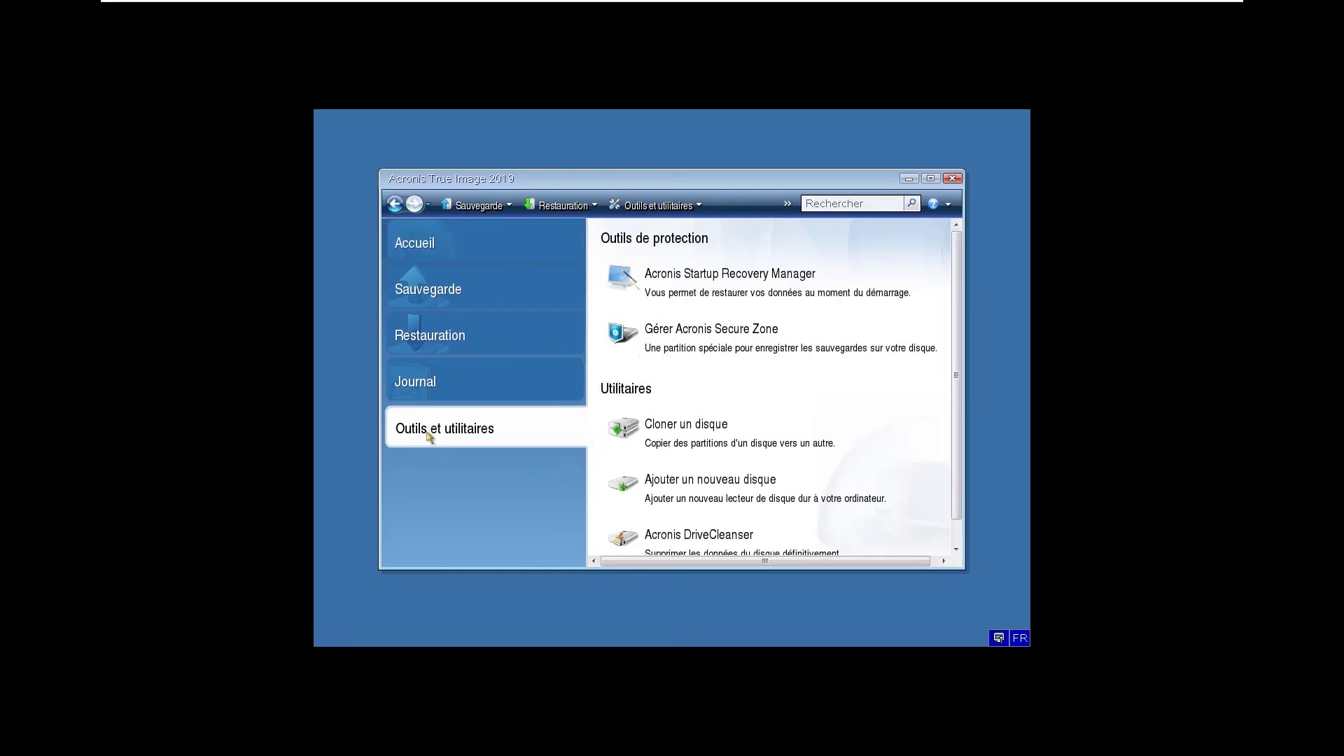
pyautogui.click(708, 433)
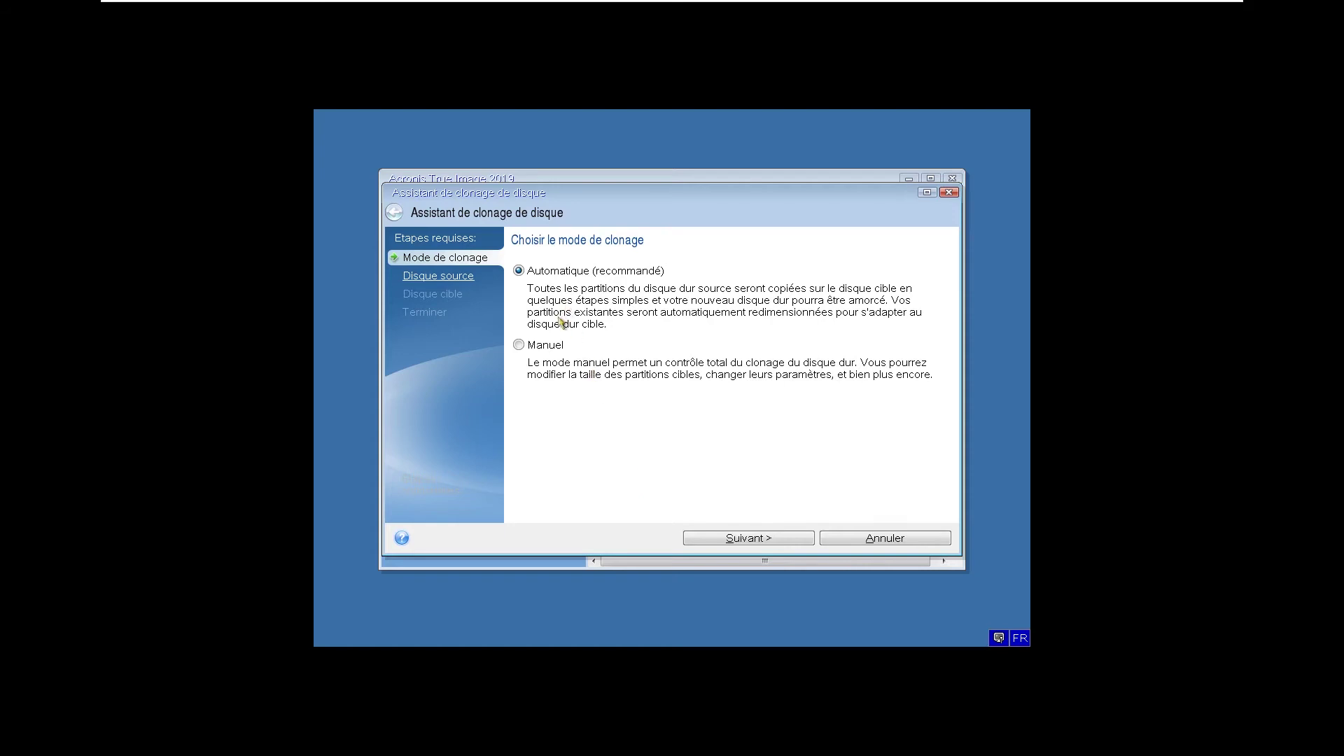
pyautogui.click(518, 345)
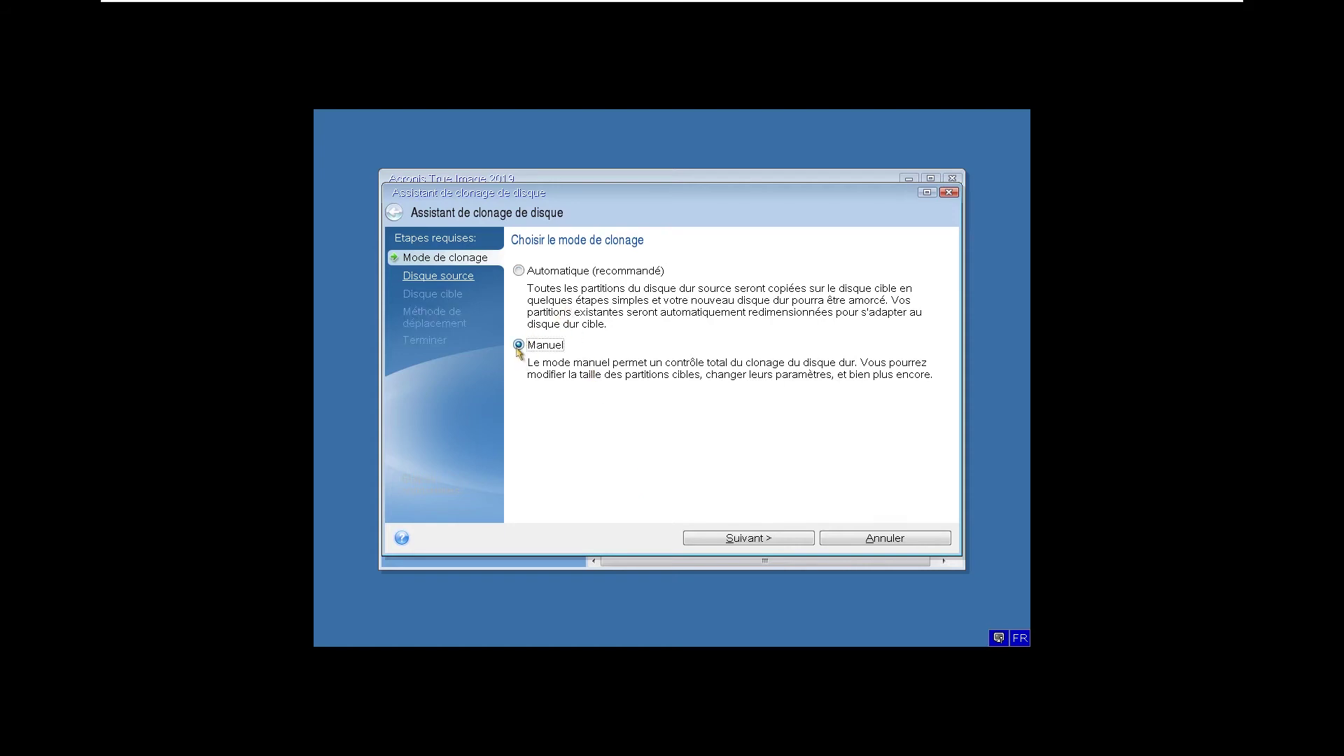
pyautogui.click(776, 543)
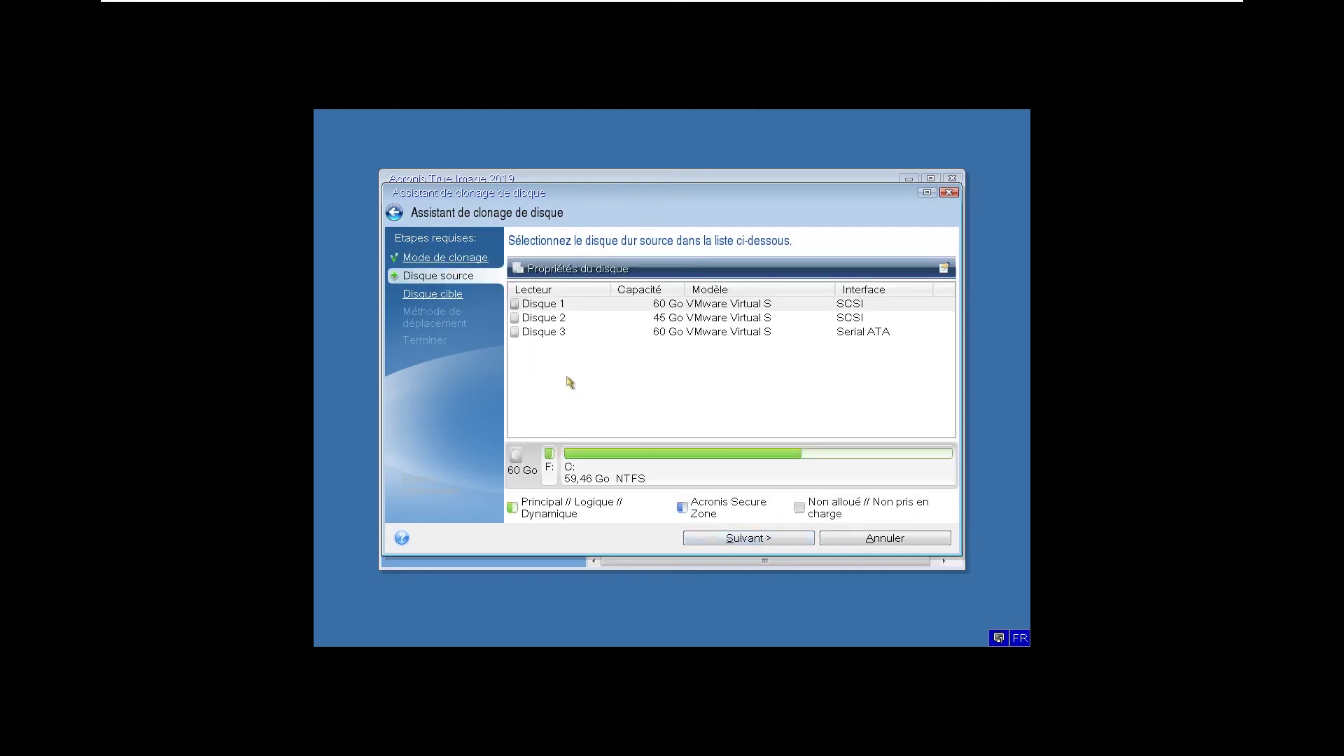
# Set Disque 1 as the clone source and Disque 3 as the target, accepting deletion of all partitions on the target
pyautogui.click(558, 306)
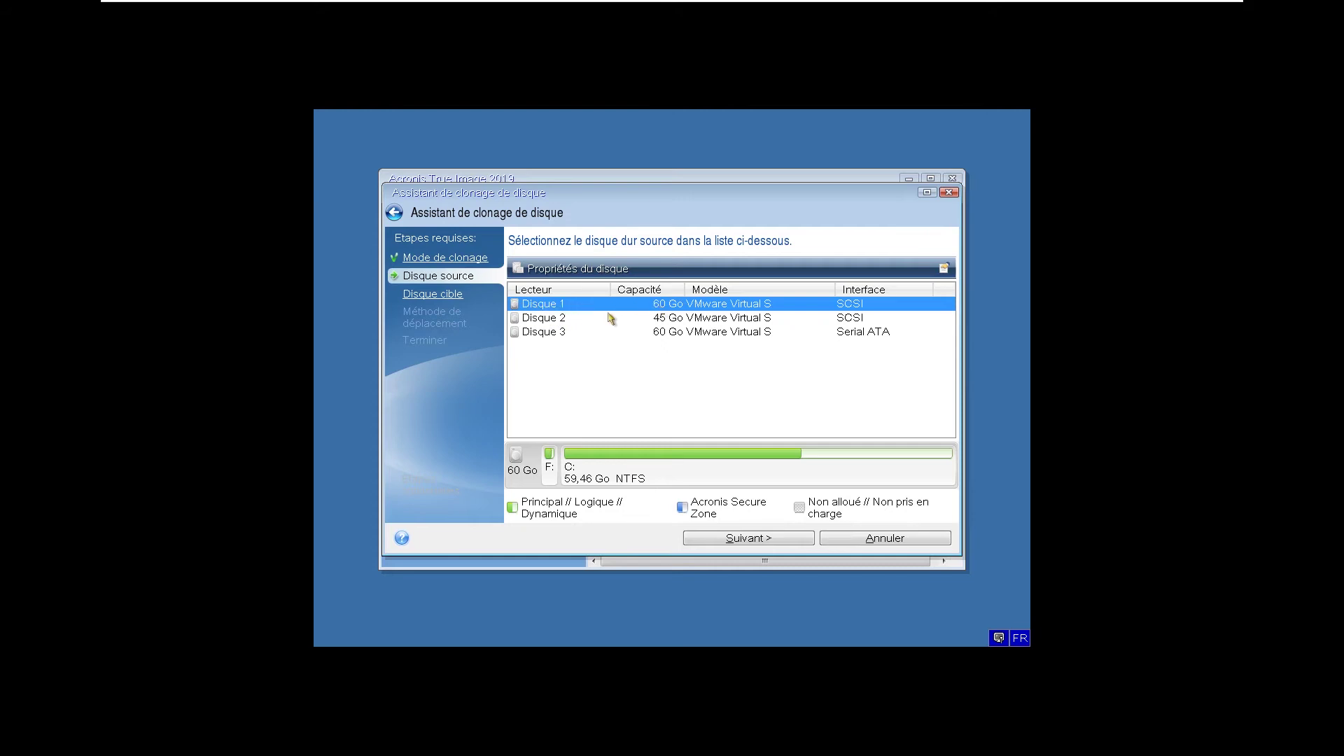
pyautogui.click(744, 543)
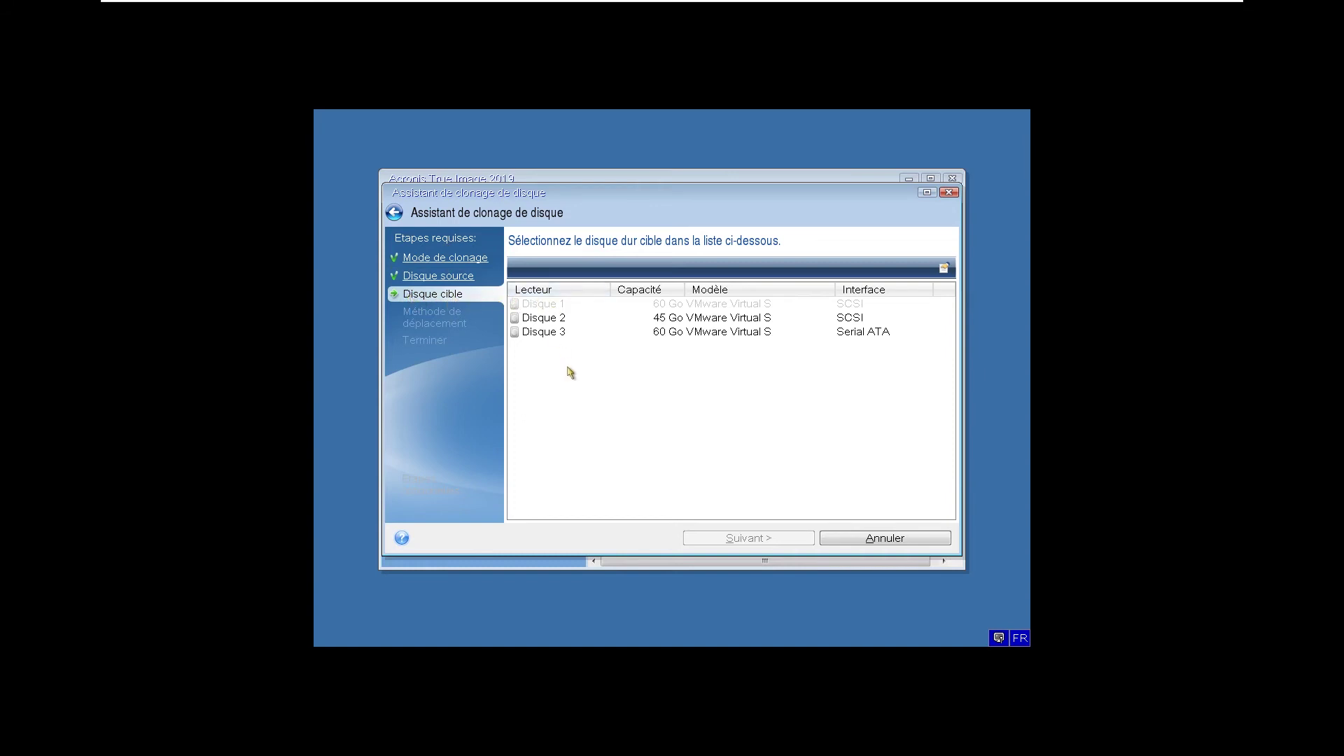
pyautogui.click(569, 336)
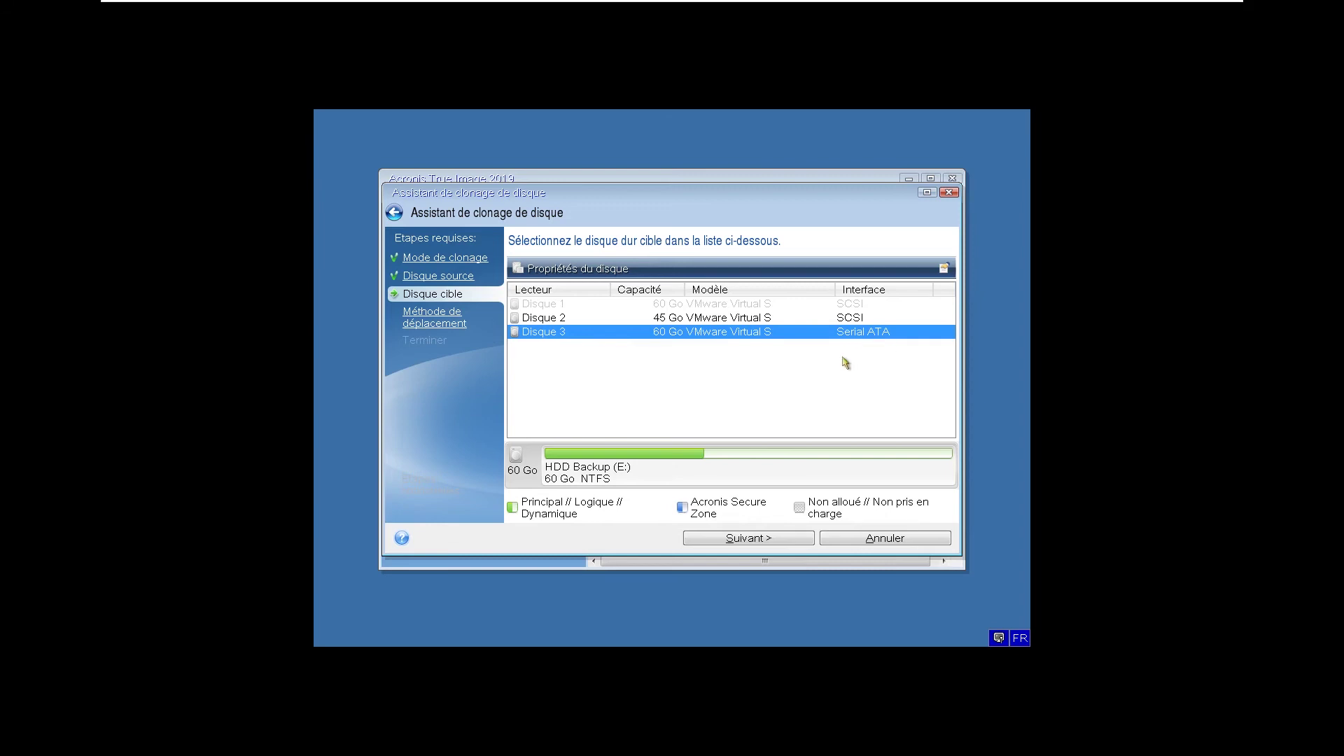
pyautogui.click(754, 545)
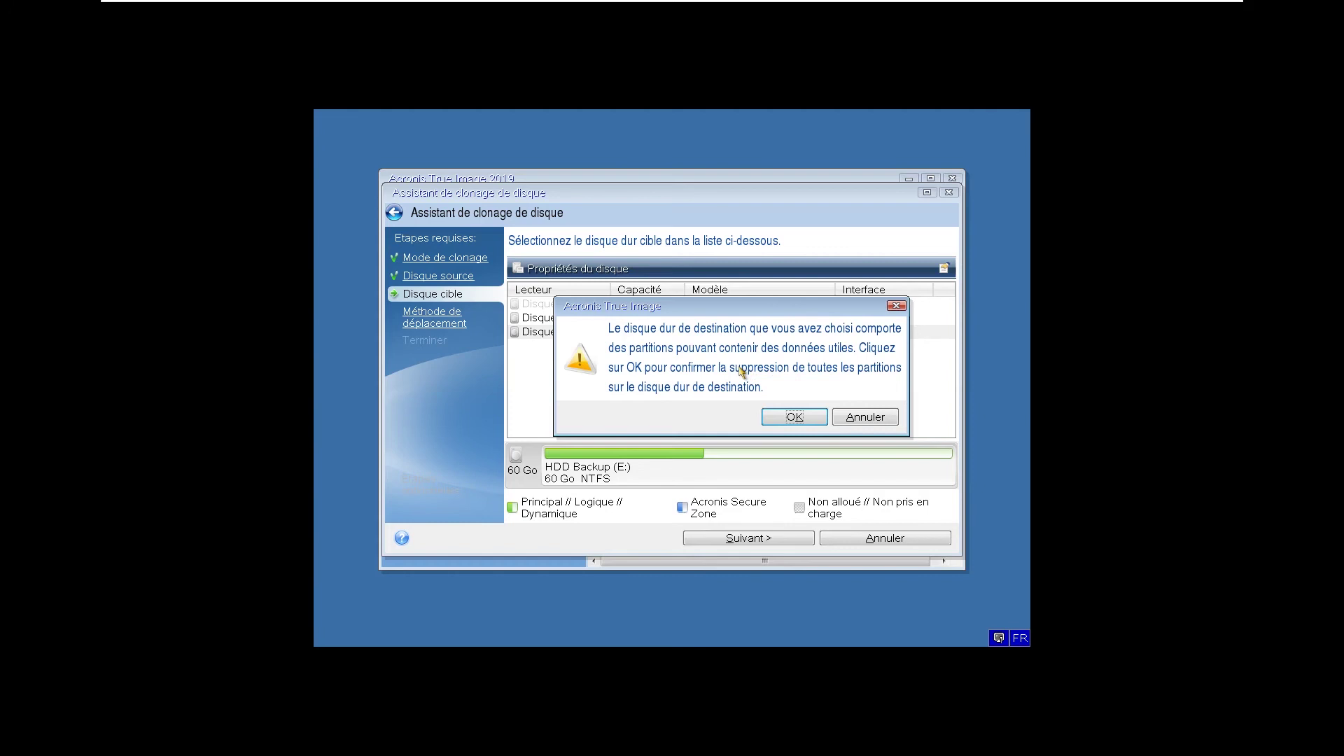
pyautogui.click(800, 420)
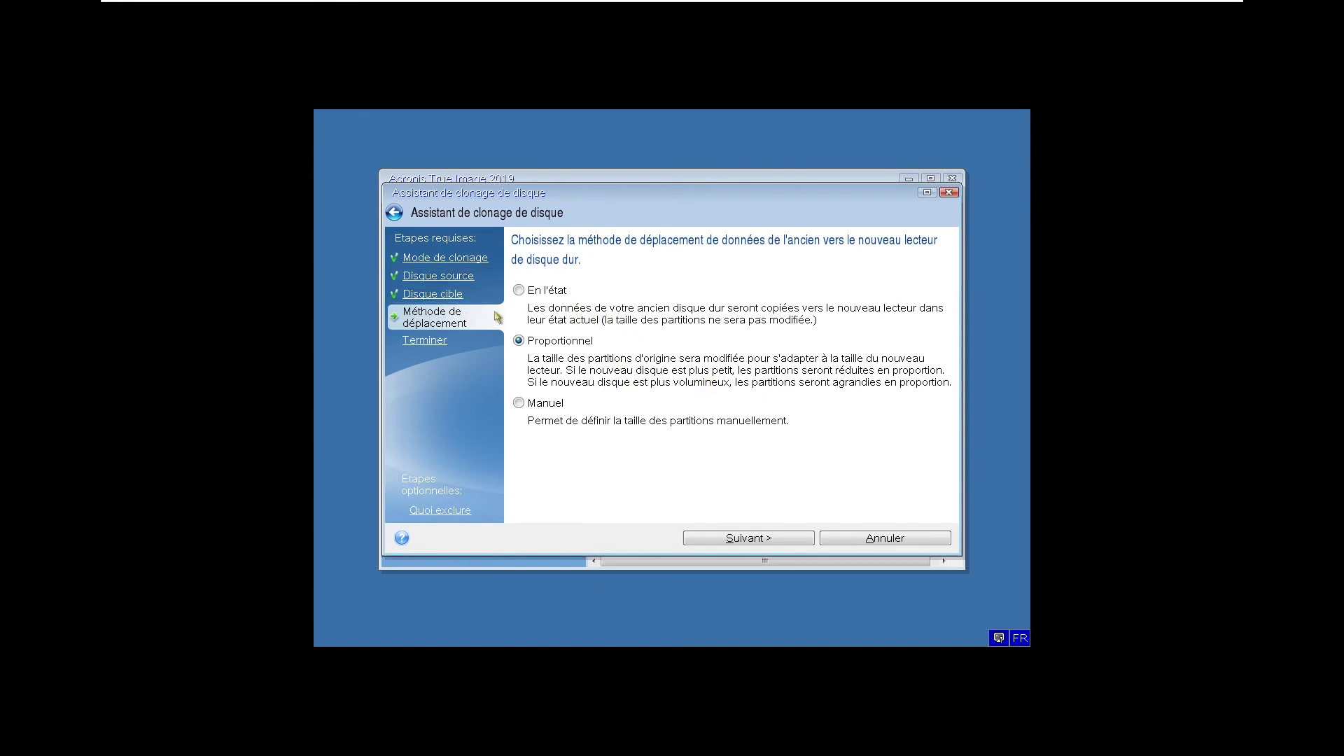
# Choose the En l'état move method to keep the partition sizes, and execute the disk cloning
pyautogui.click(518, 290)
pyautogui.click(741, 543)
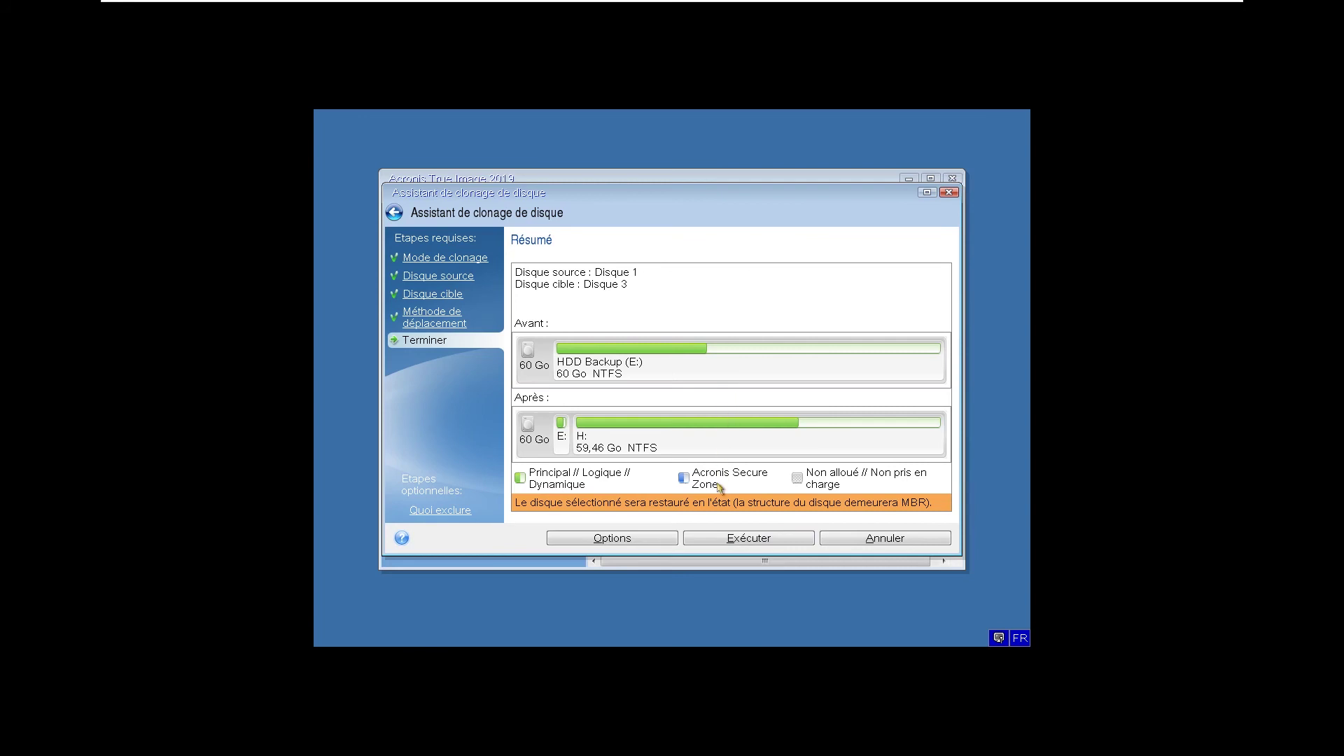
pyautogui.click(749, 539)
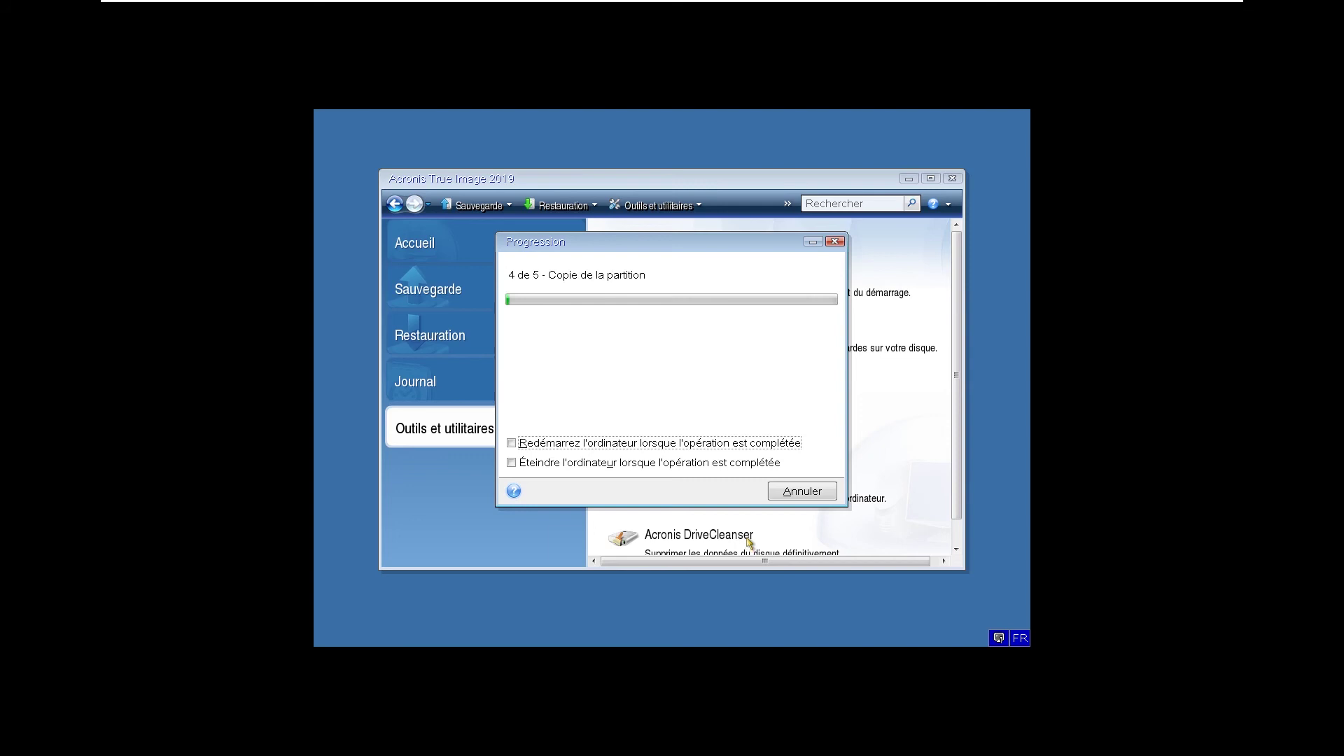